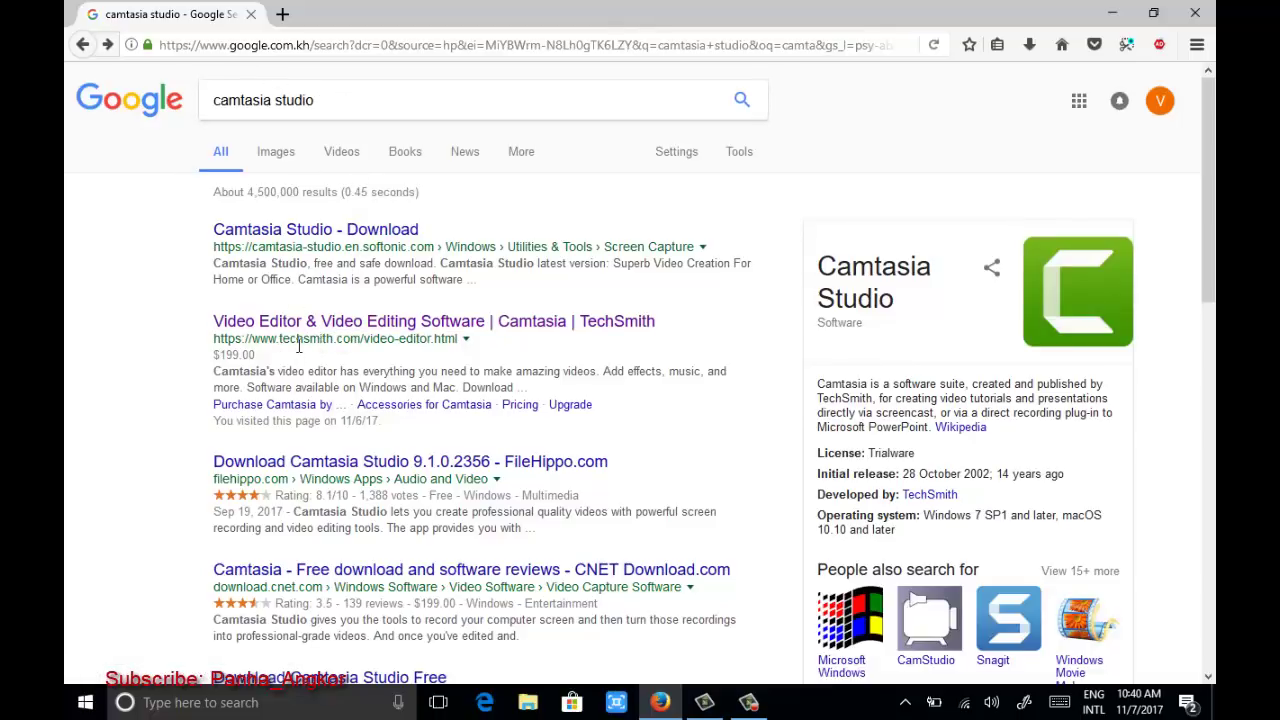
Step: Open TechSmith's Camtasia video editor page from the search results
click(369, 325)
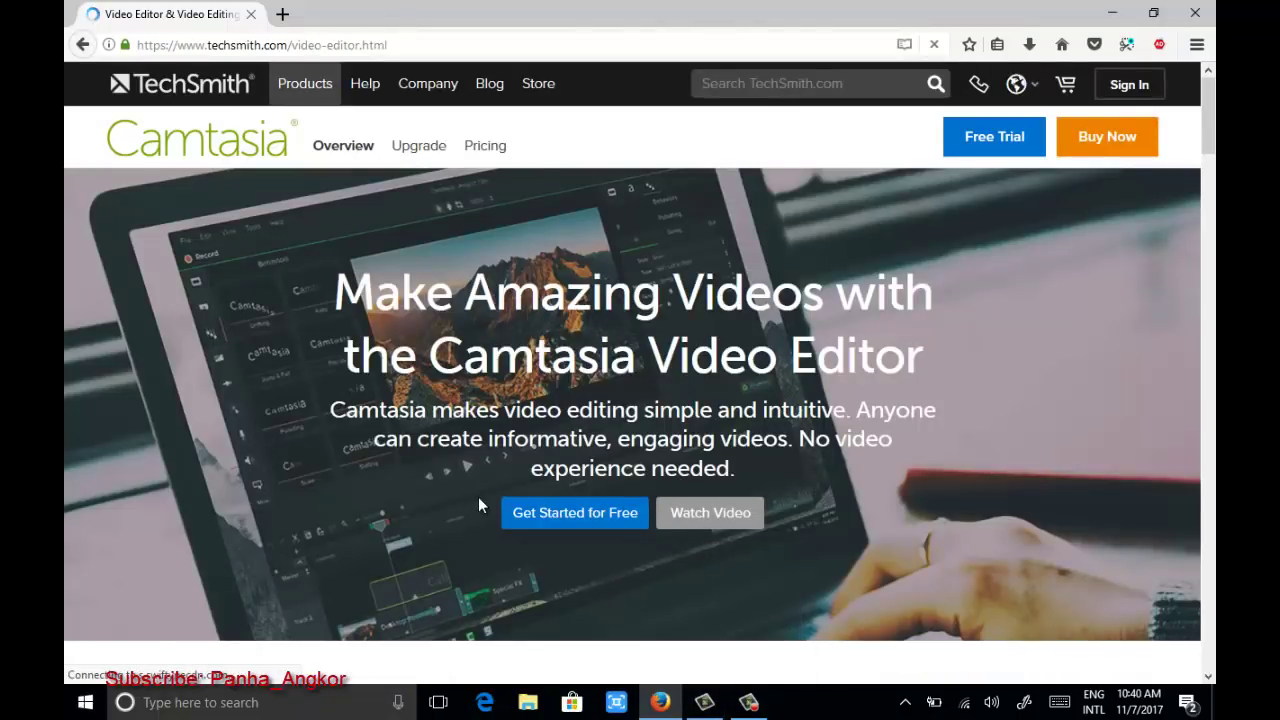
Step: Show the desktop with the Camtasia Studio 8 shortcut and switch to the open Camtasia Studio project
key(super+d)
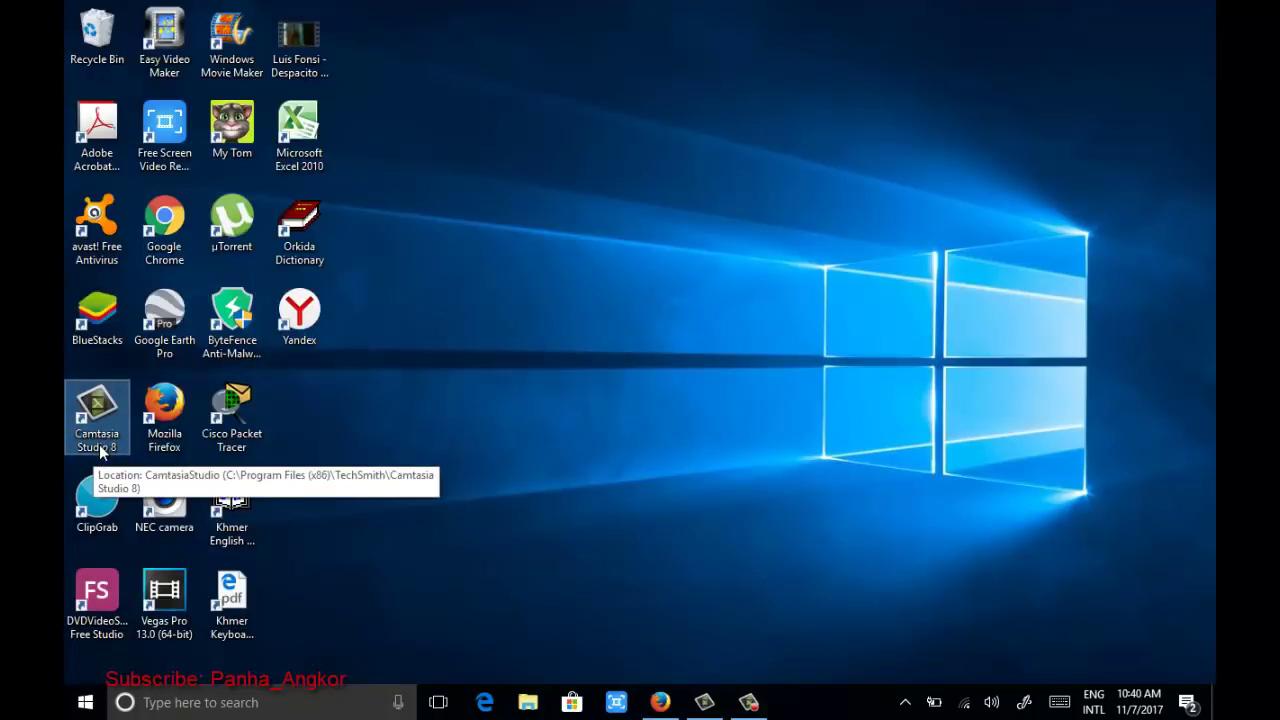
click(116, 451)
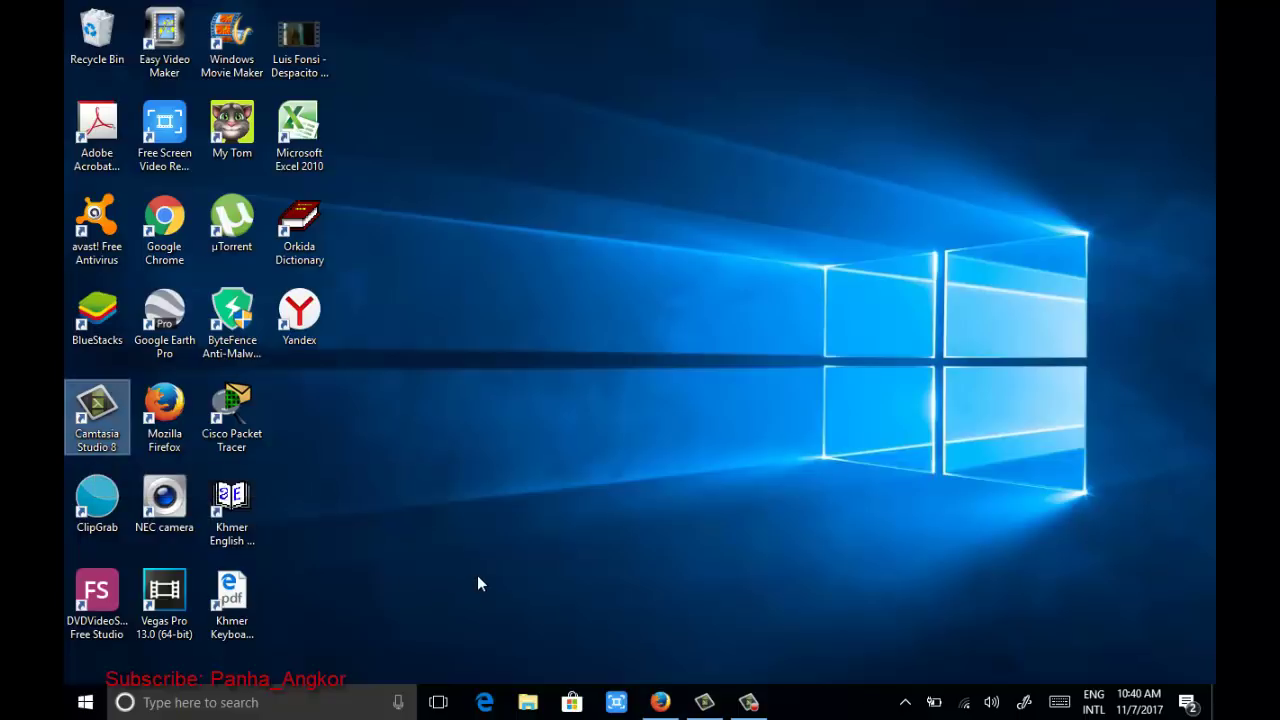
click(705, 704)
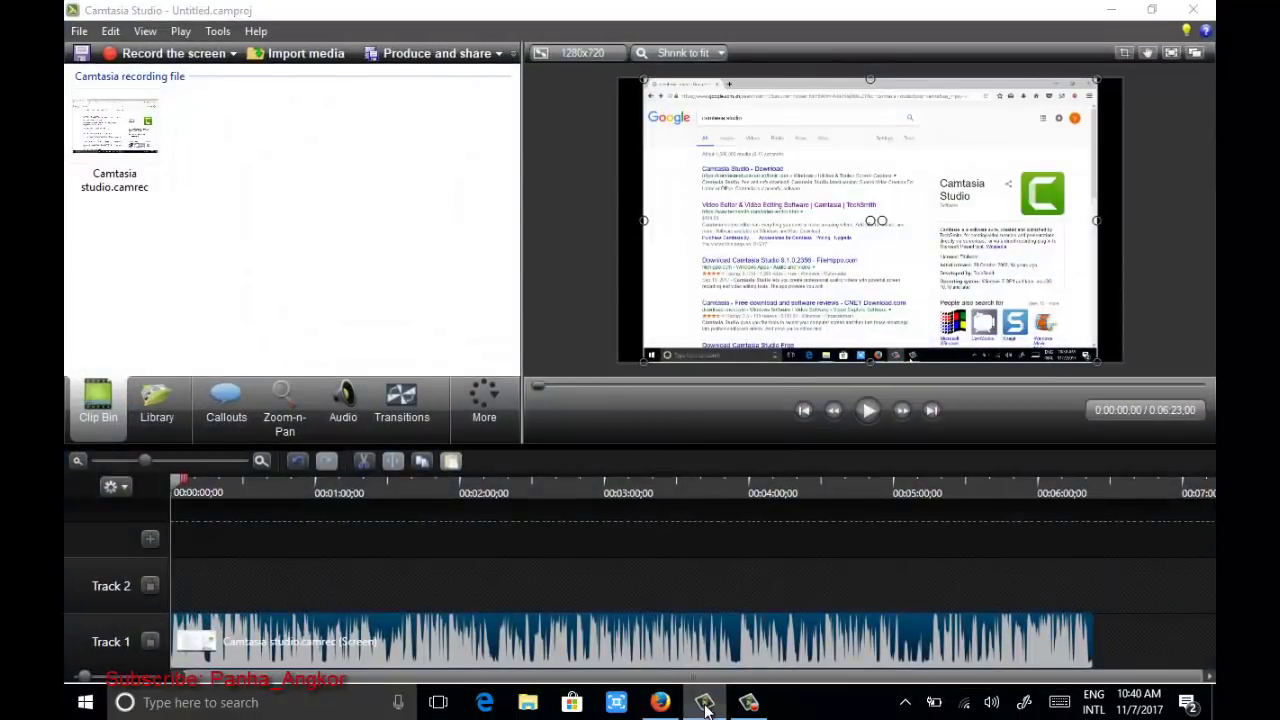
click(705, 704)
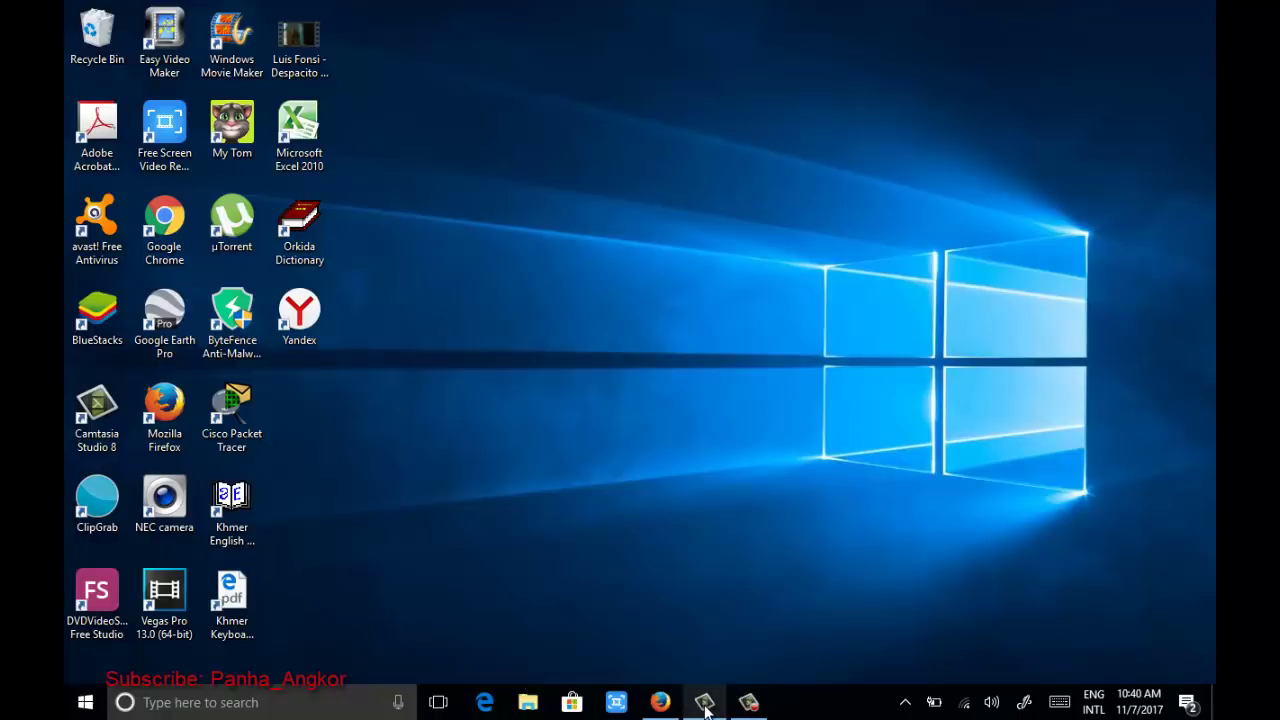
click(705, 704)
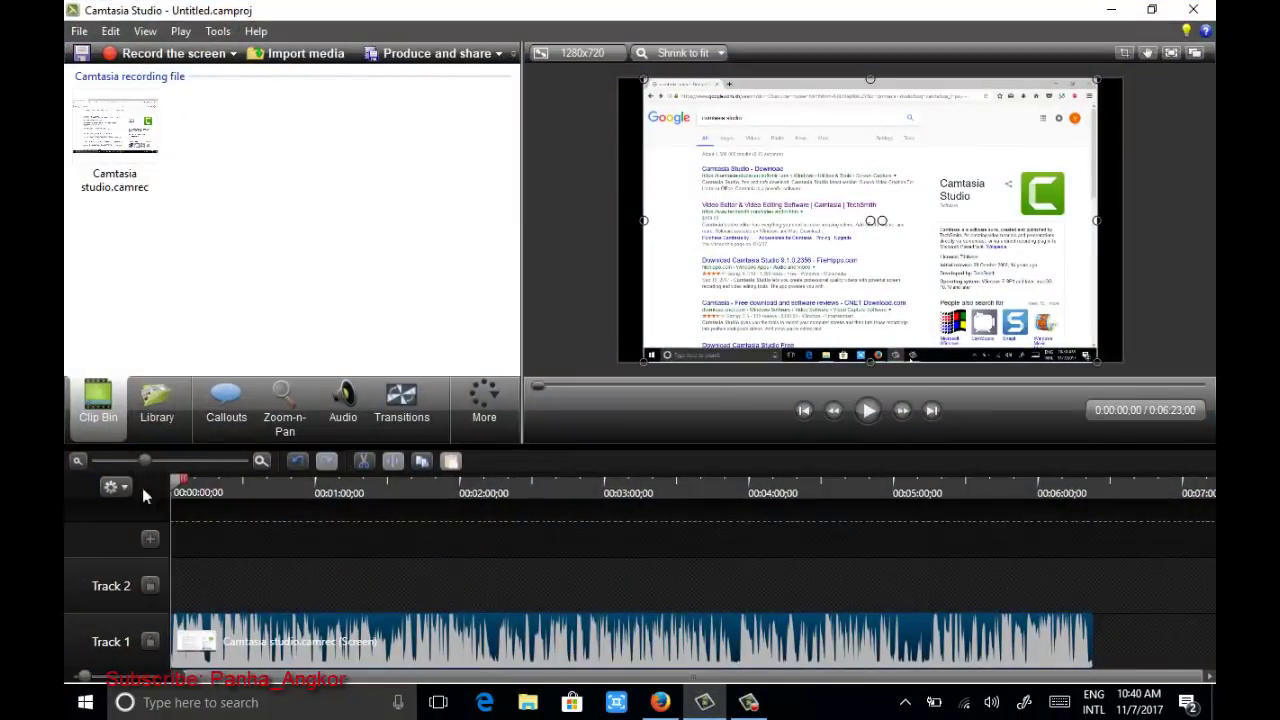
Step: Delete the Camtasia studio.camrec recording from Track 1 and from the project's clip collection
click(300, 632)
key(Delete)
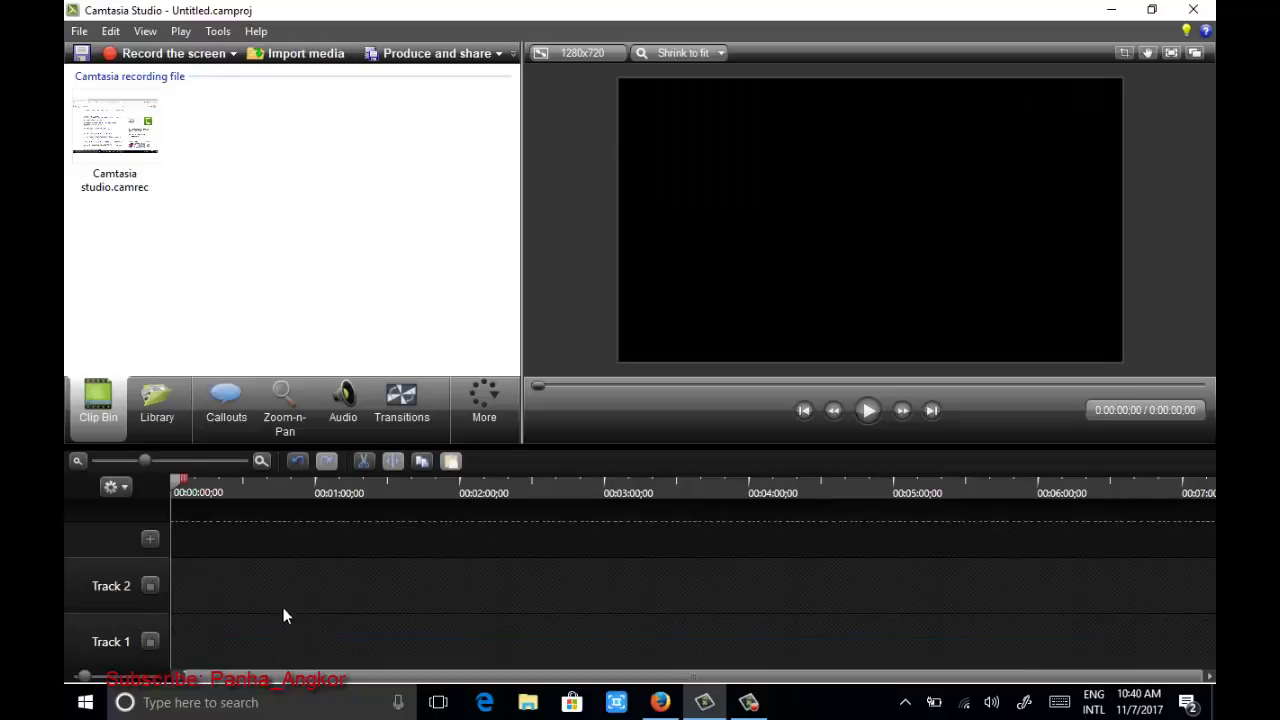
click(155, 145)
key(Delete)
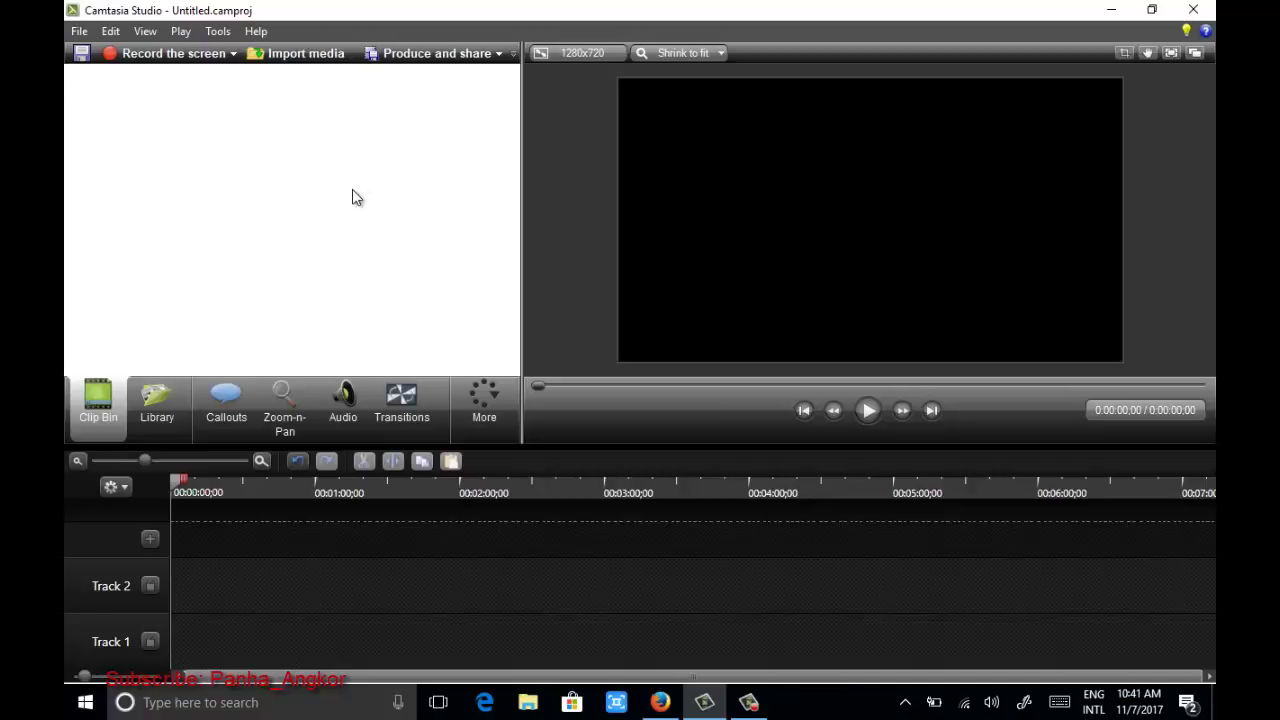
Step: Import the video "Charlie Puth - How Long [Official Video]" from the Downloads folder into the project
click(298, 56)
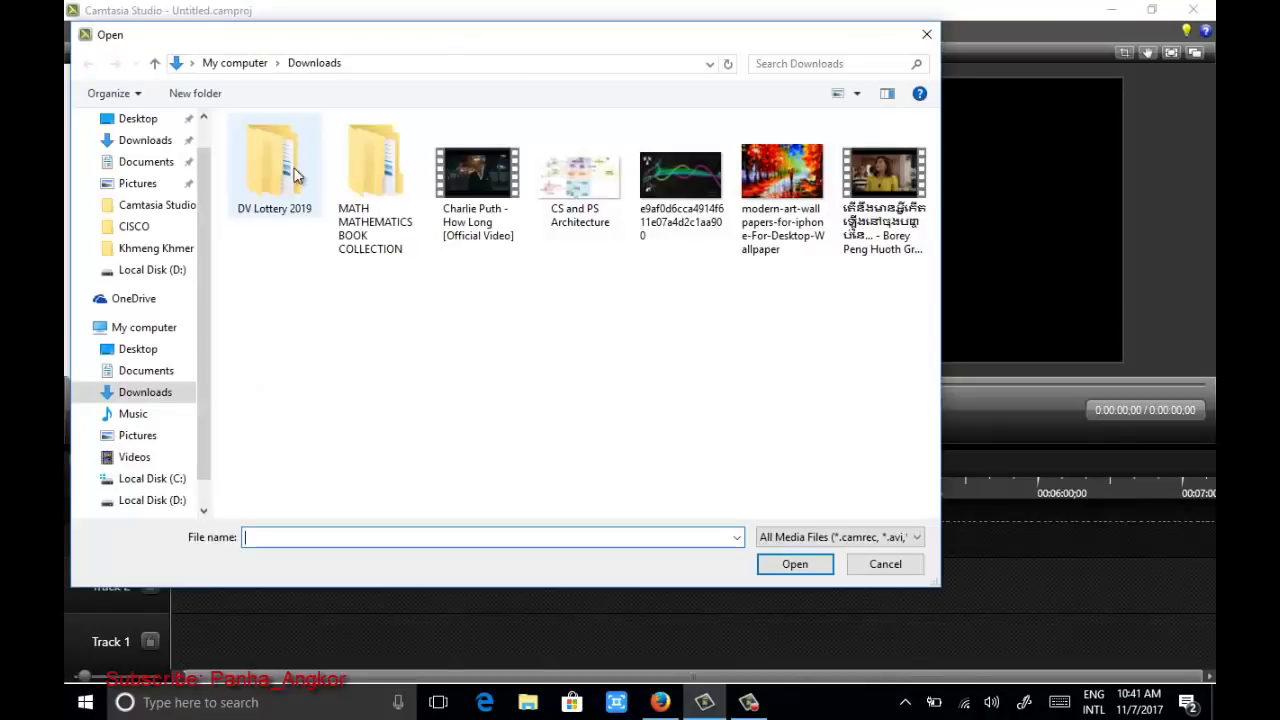
click(482, 174)
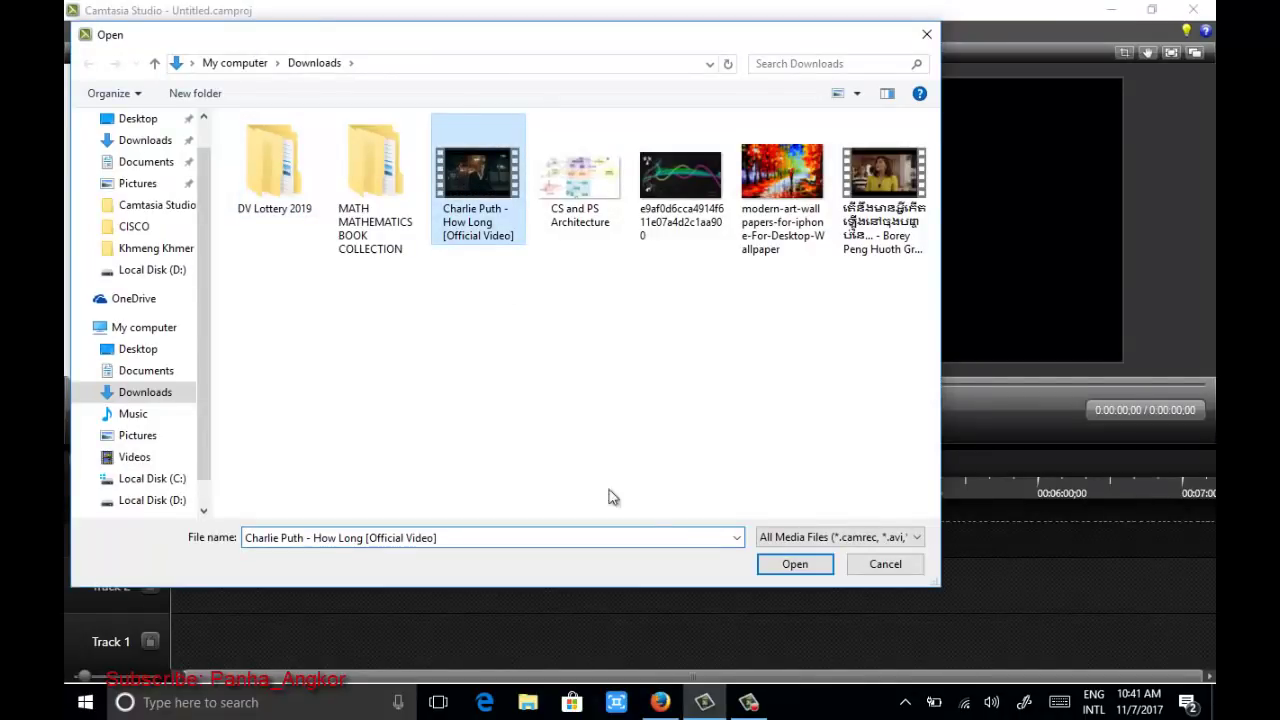
click(792, 564)
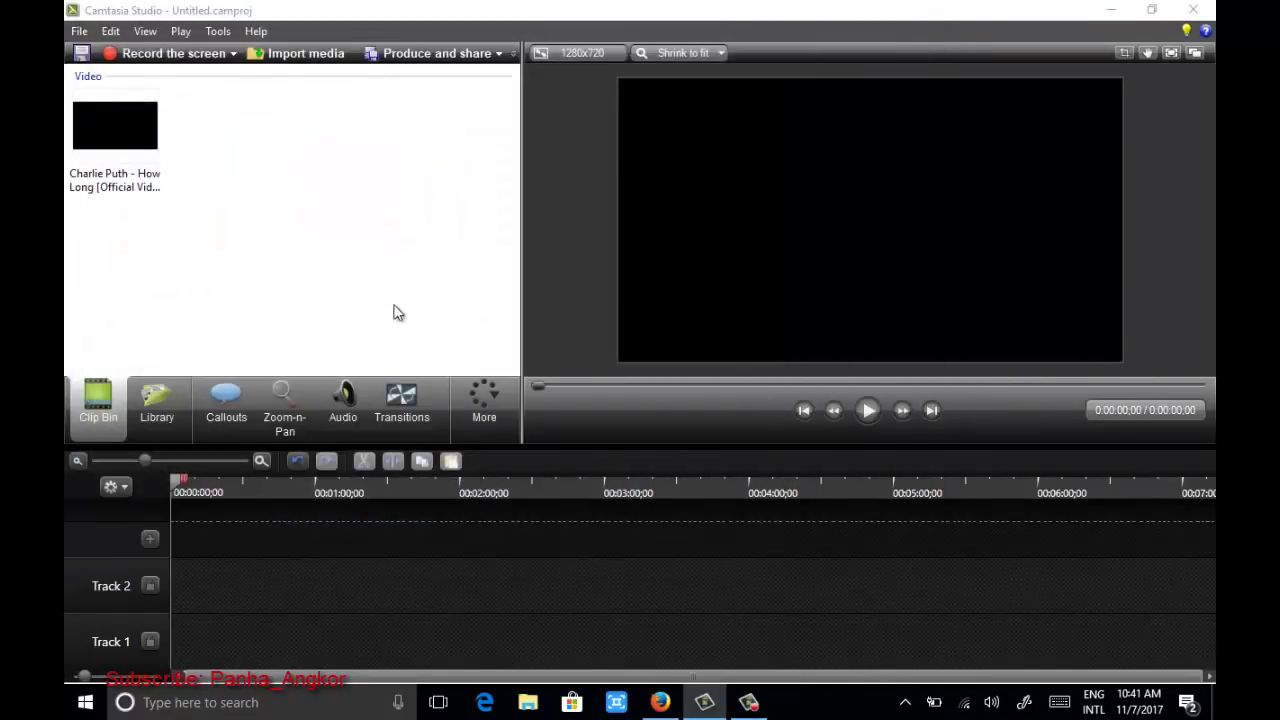
Step: Place the imported music video on Track 1 so that it starts at 0:00:00;00
drag(104, 133, 189, 433)
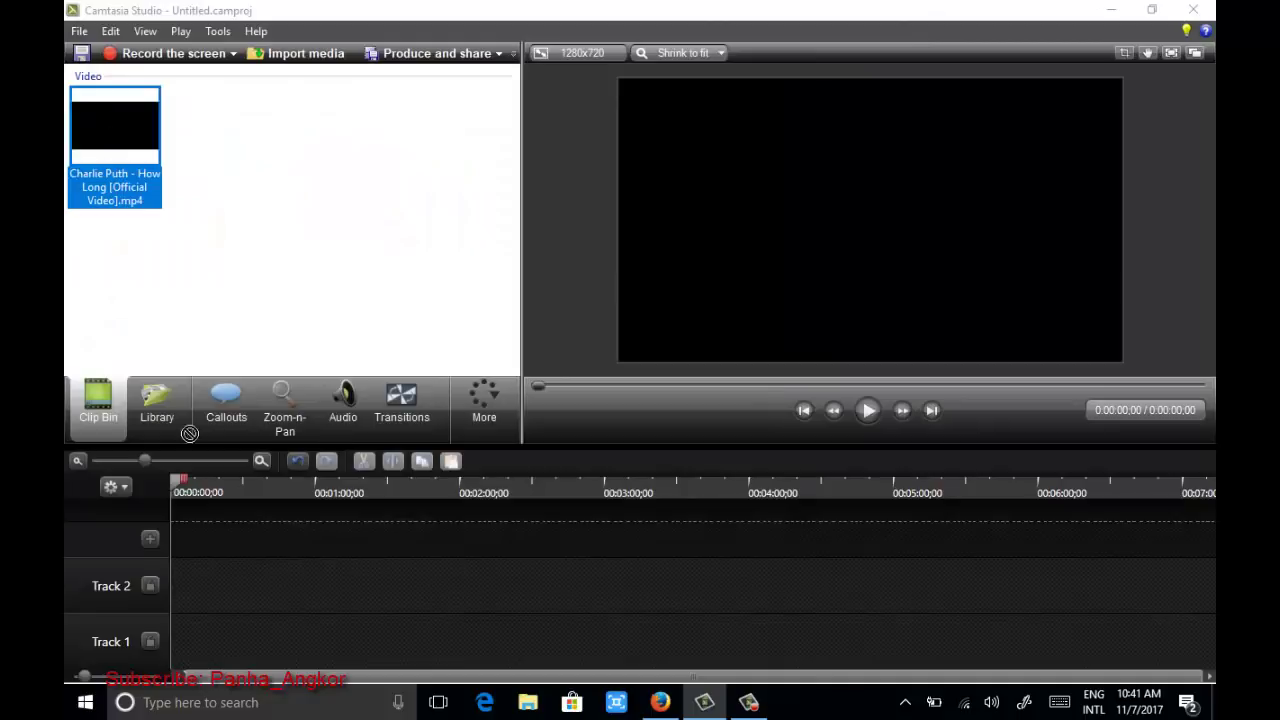
drag(192, 643, 192, 643)
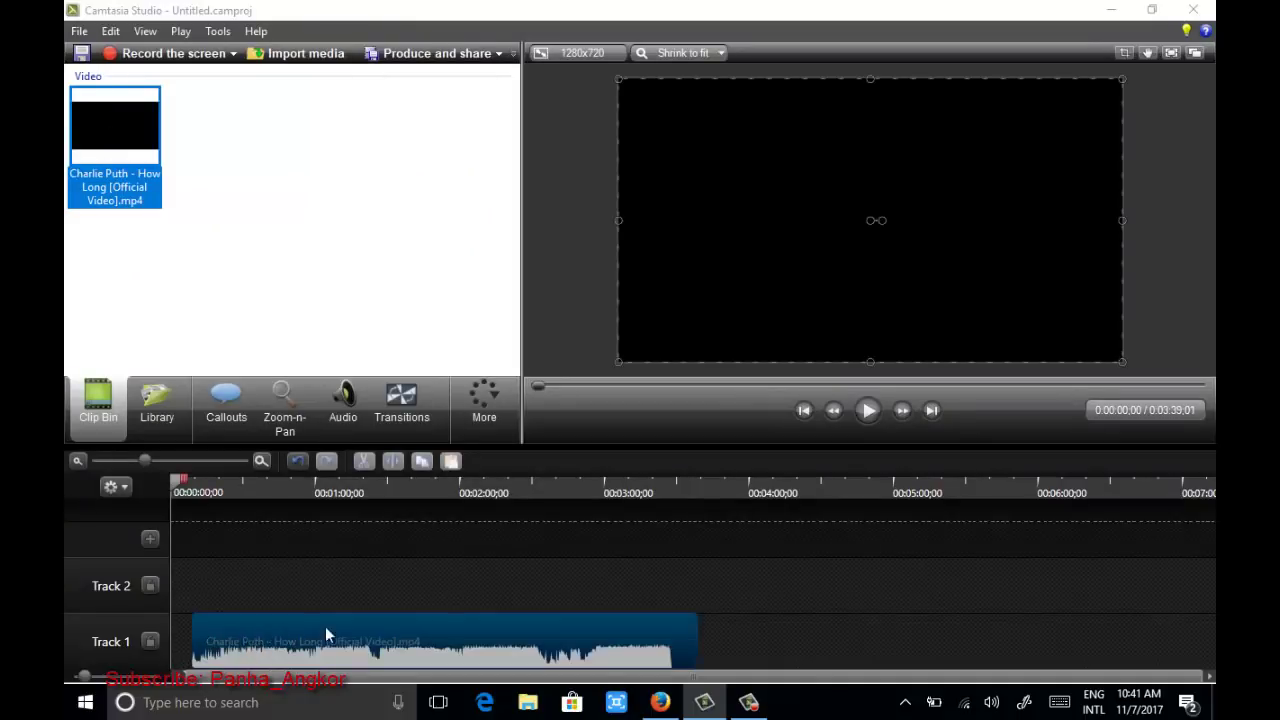
drag(311, 624, 273, 624)
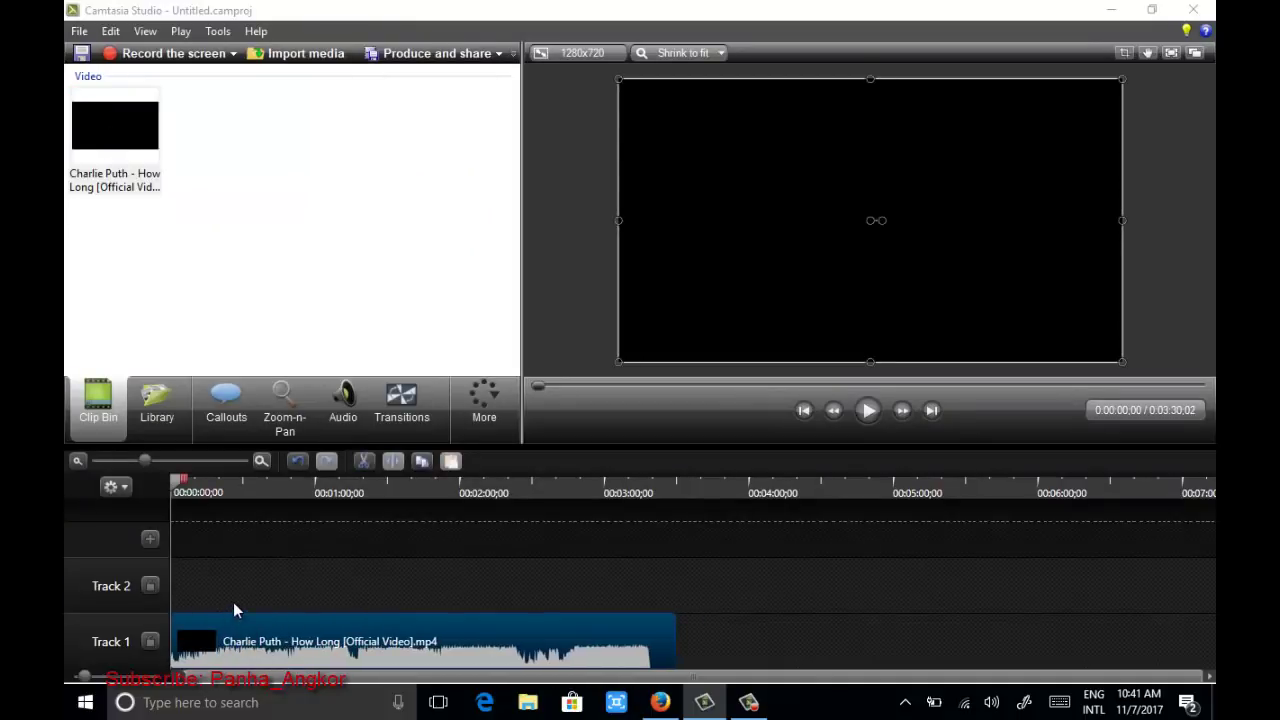
Step: Play the video up to 0:00:01;15 and add a Filled Rounded Rectangle callout there, trying the circle and arrow shapes as well
click(869, 412)
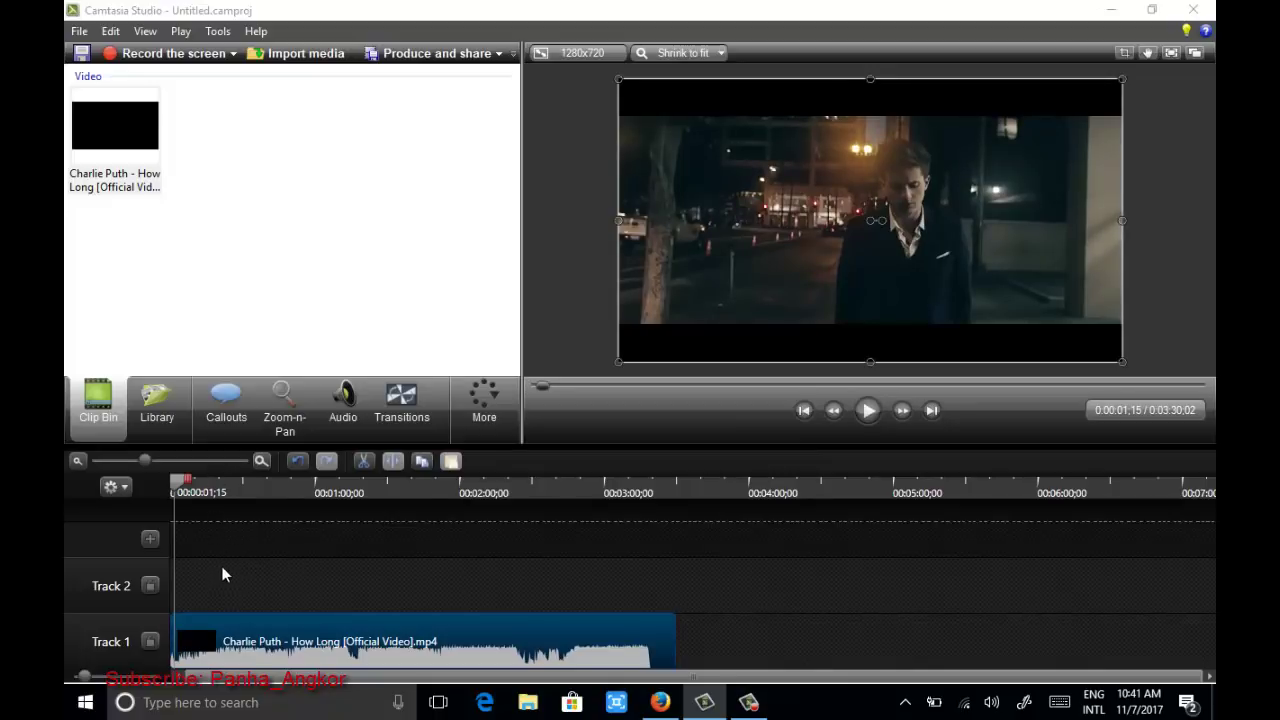
click(227, 415)
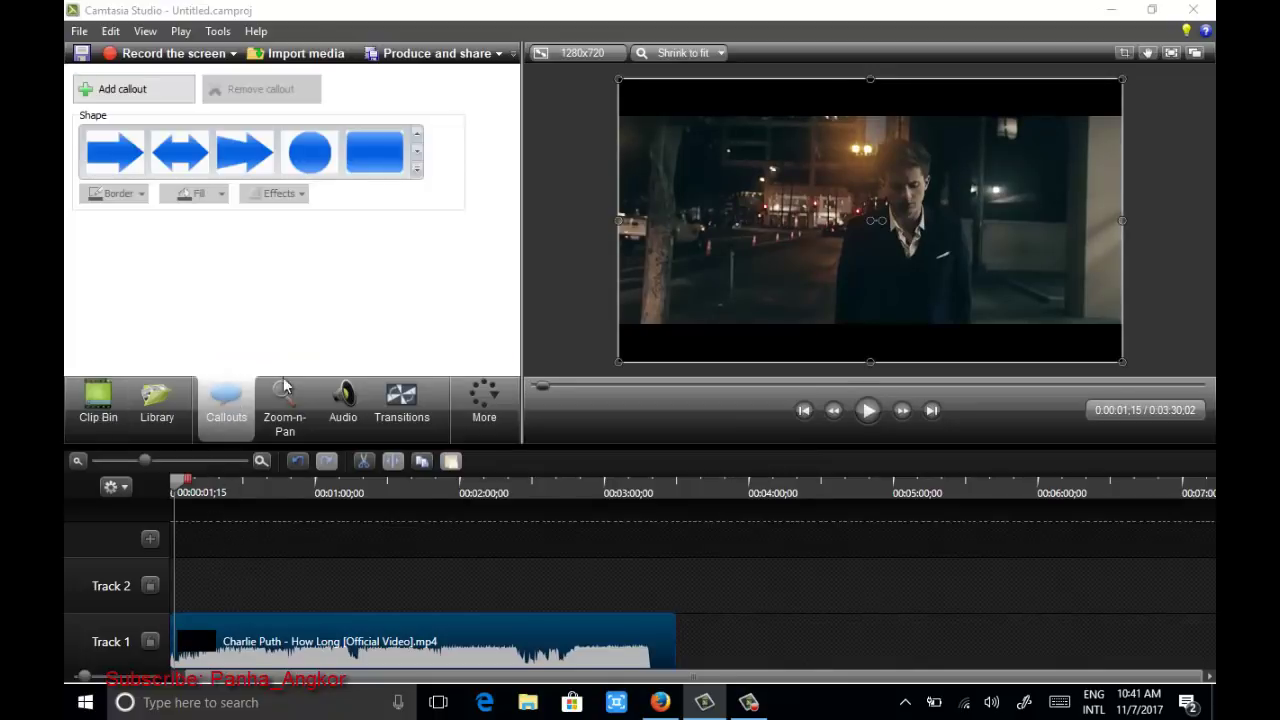
click(386, 163)
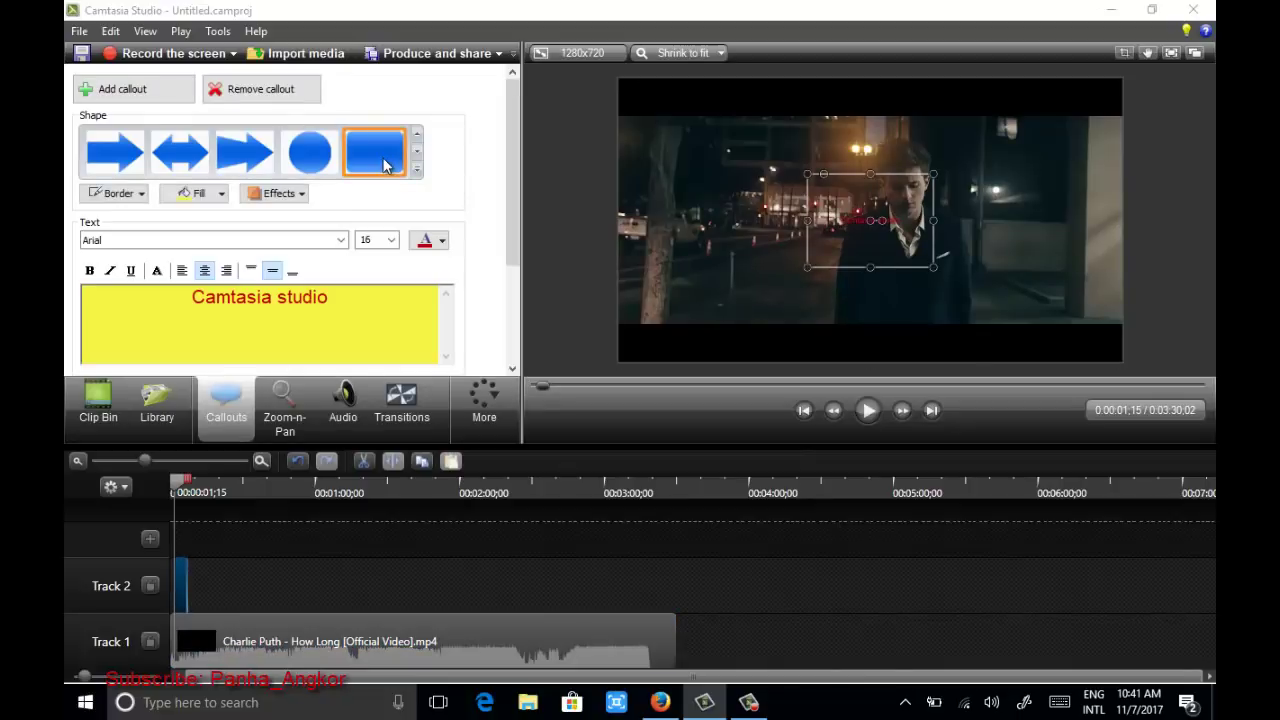
click(293, 172)
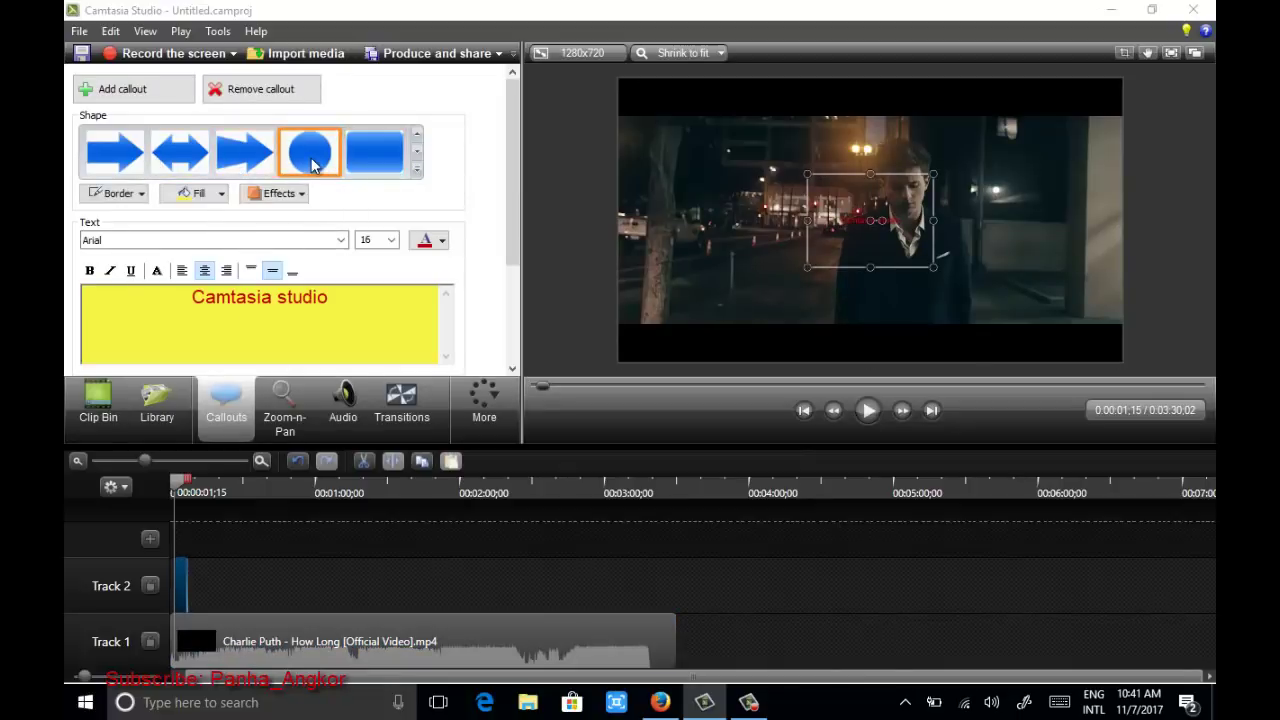
click(243, 157)
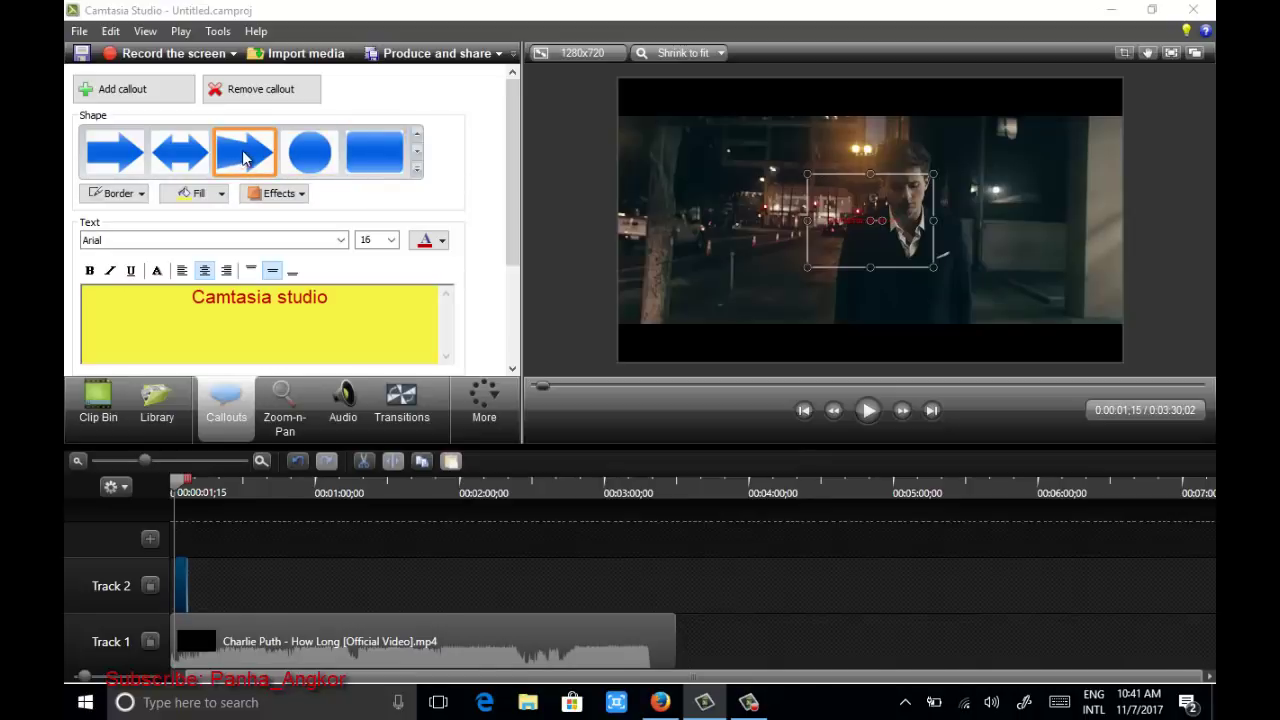
click(320, 163)
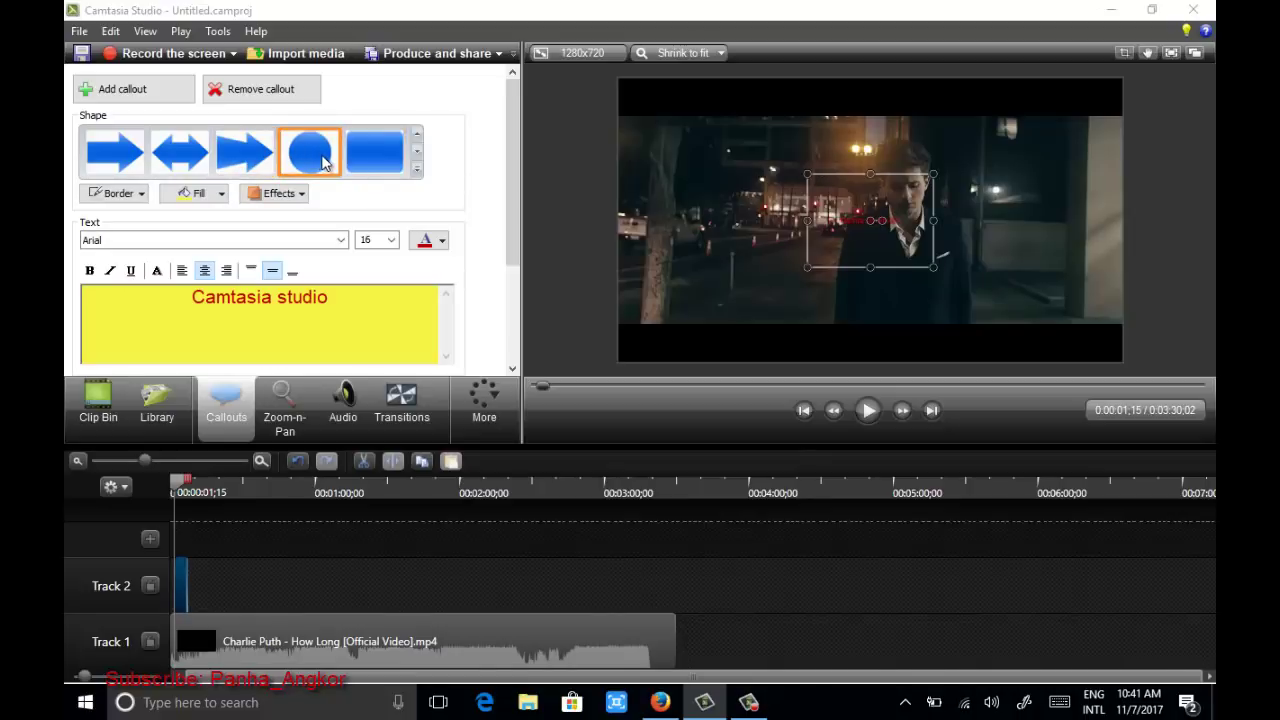
click(377, 155)
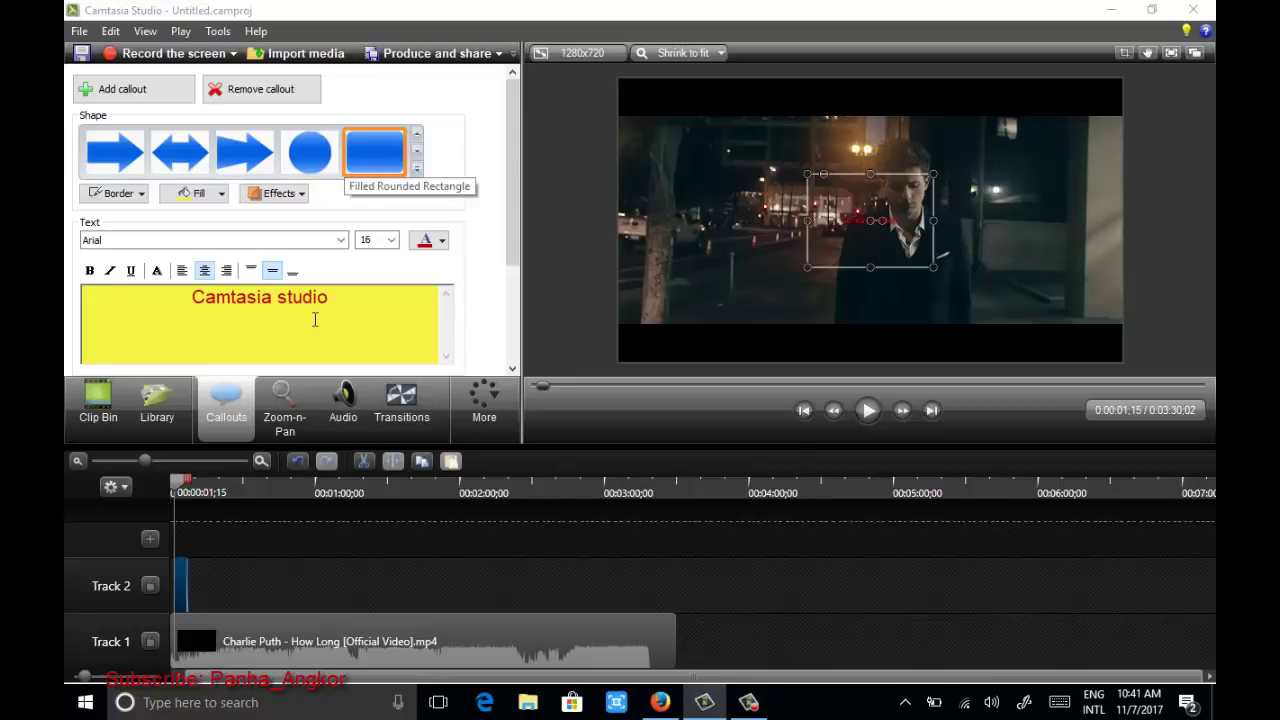
Step: Place the "Camtasia studio" callout in the lower-left corner of the video picture and reduce its height
click(368, 298)
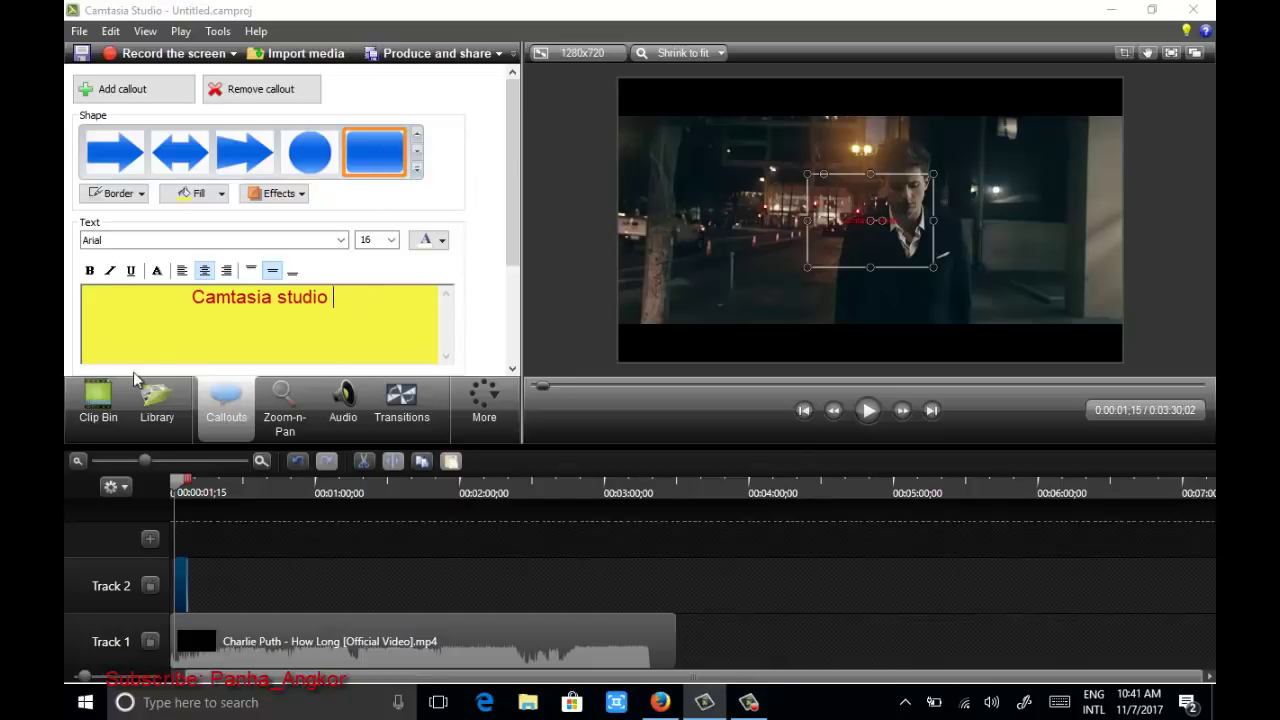
drag(848, 200, 685, 272)
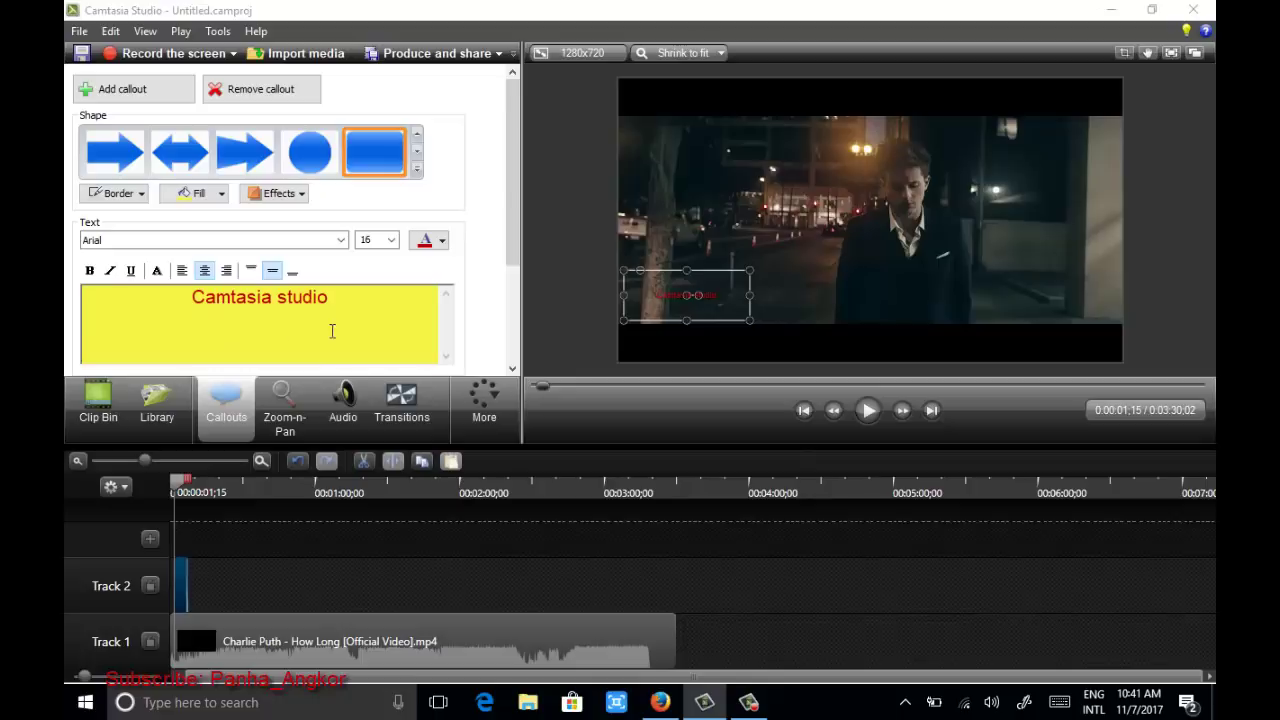
Step: Try a light red and a yellow fill on the callout and return it to No fill
click(205, 193)
click(237, 233)
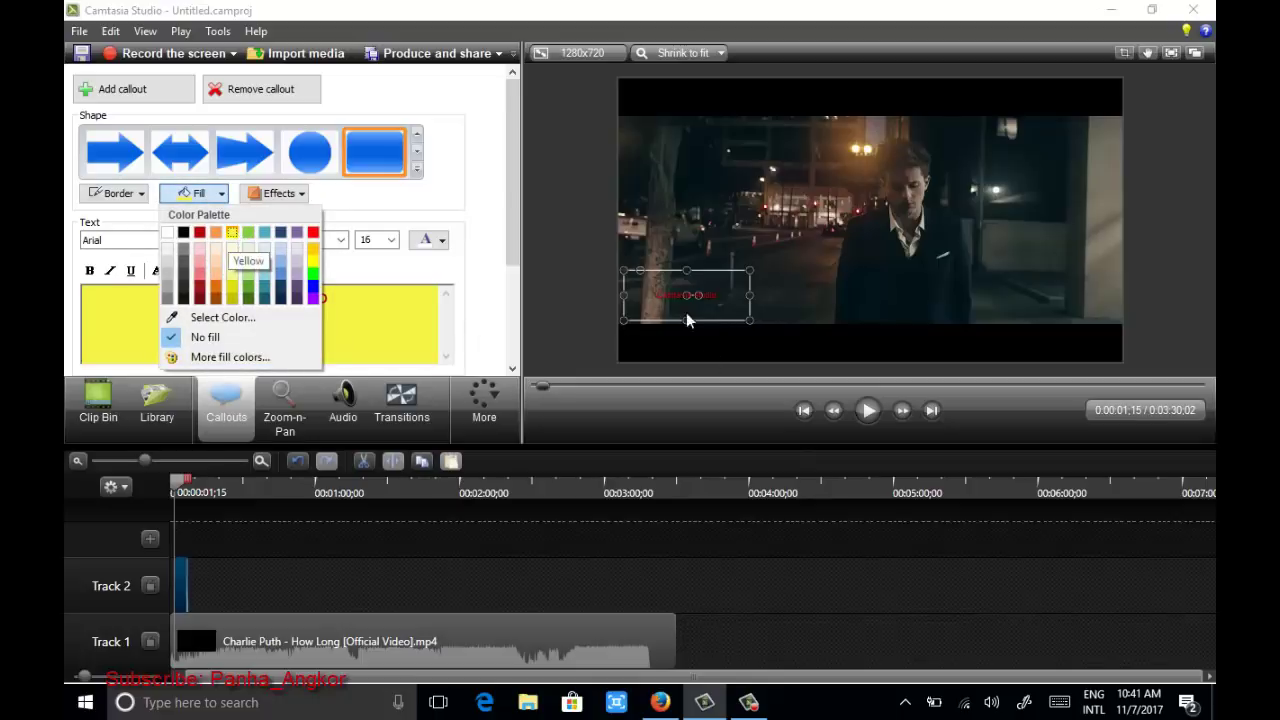
click(224, 194)
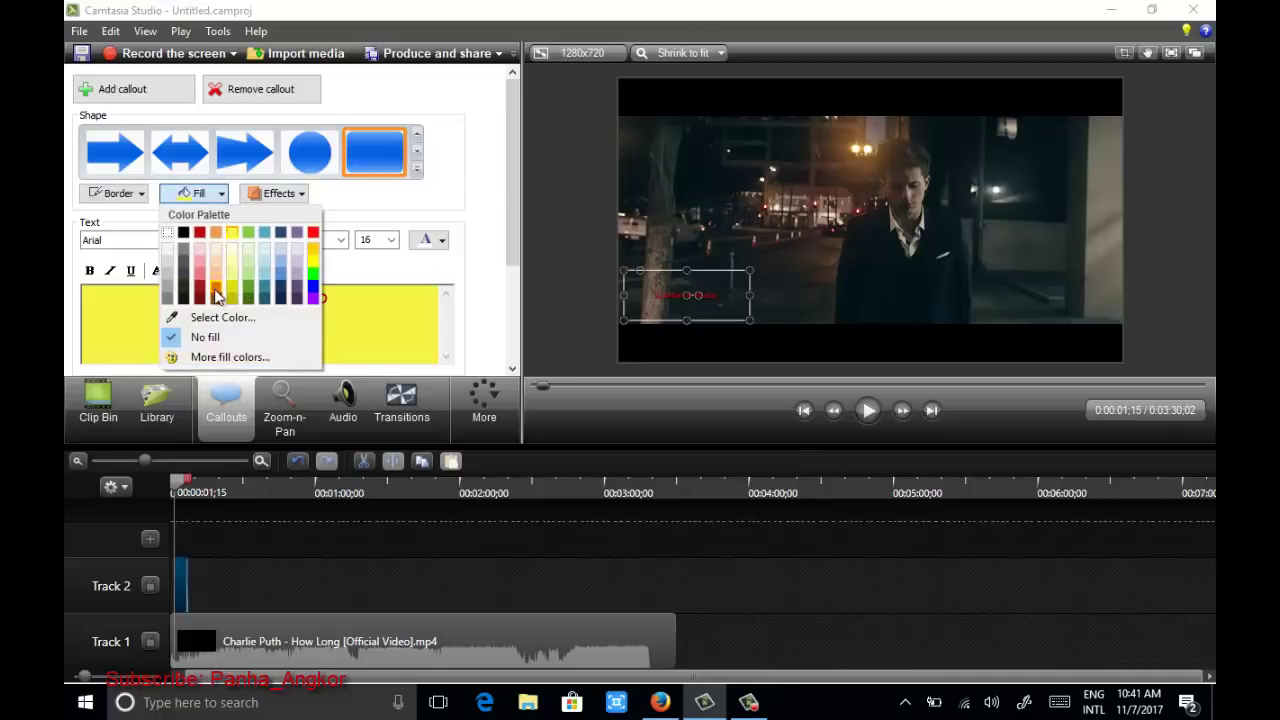
click(199, 251)
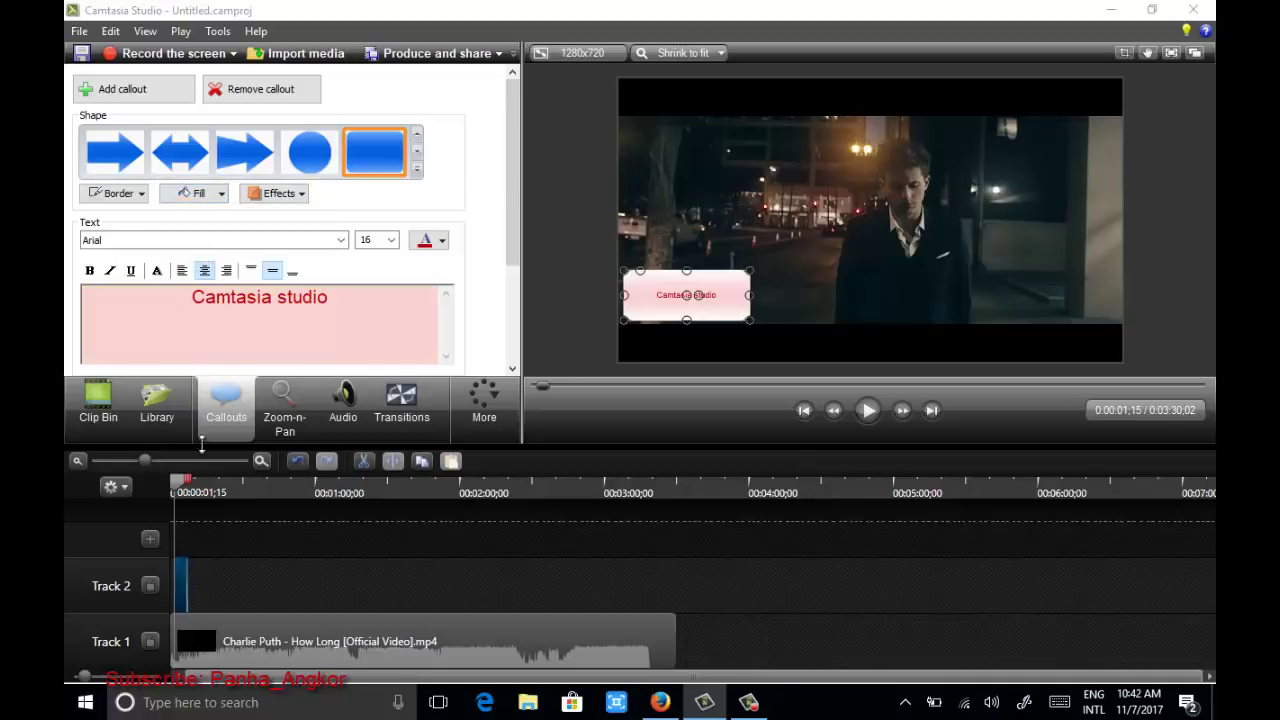
click(221, 196)
click(235, 240)
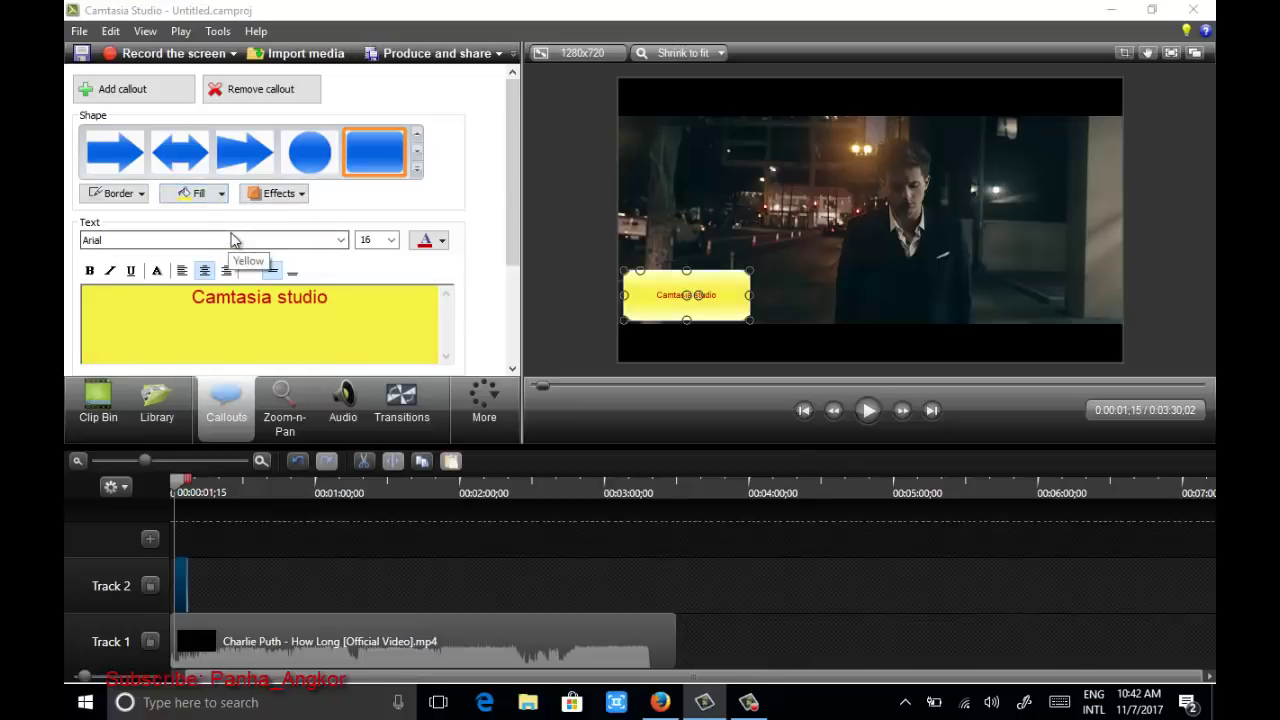
click(221, 196)
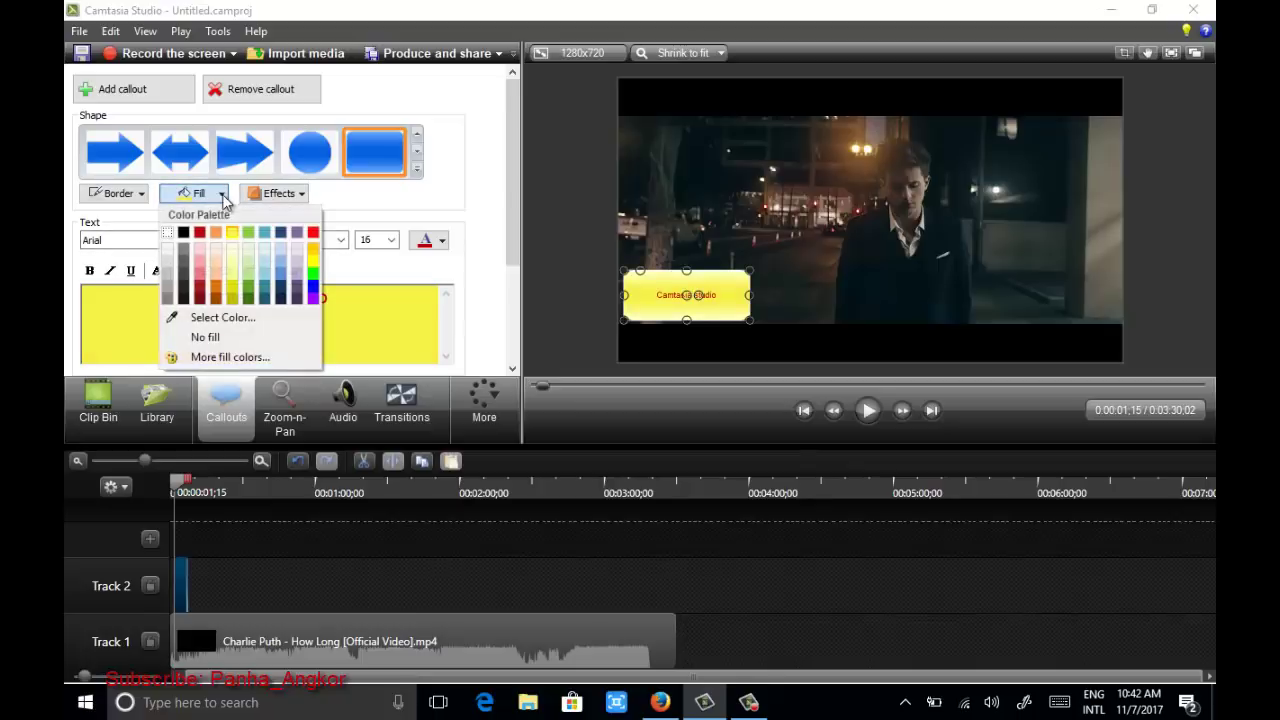
click(218, 338)
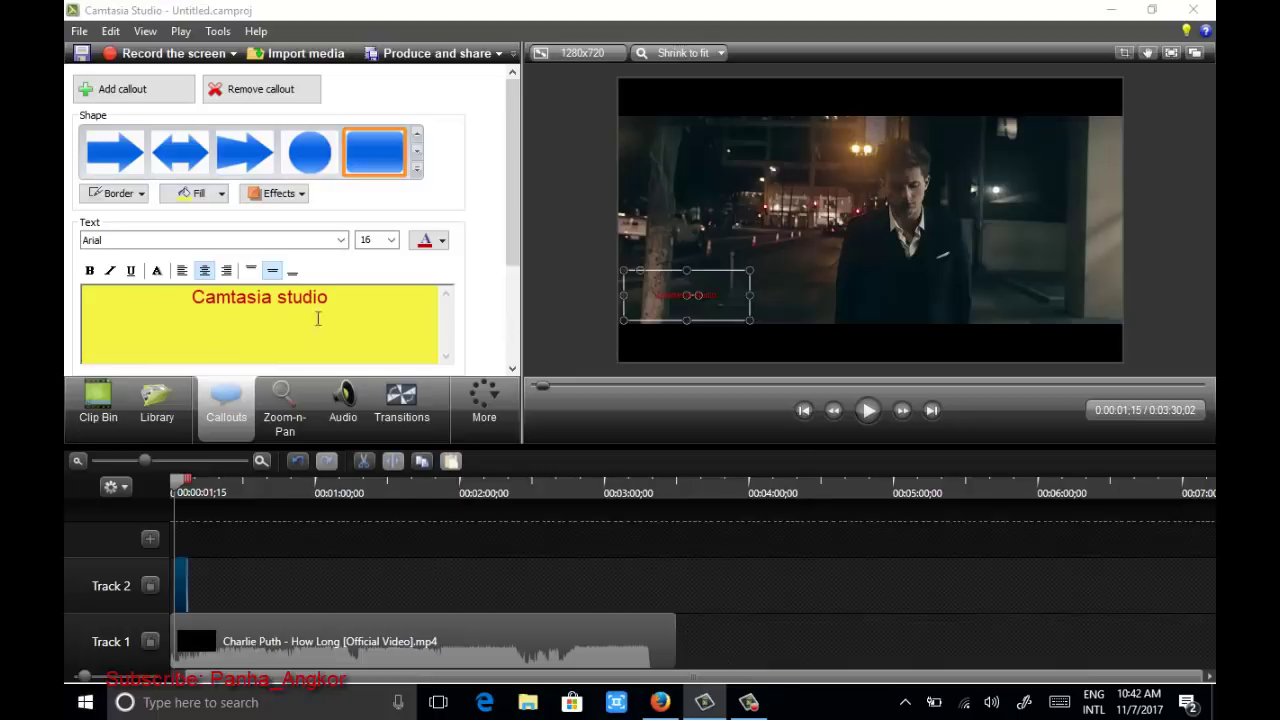
Step: Turn on a border around the "Camtasia studio" callout and set it back to No border
click(123, 196)
click(116, 338)
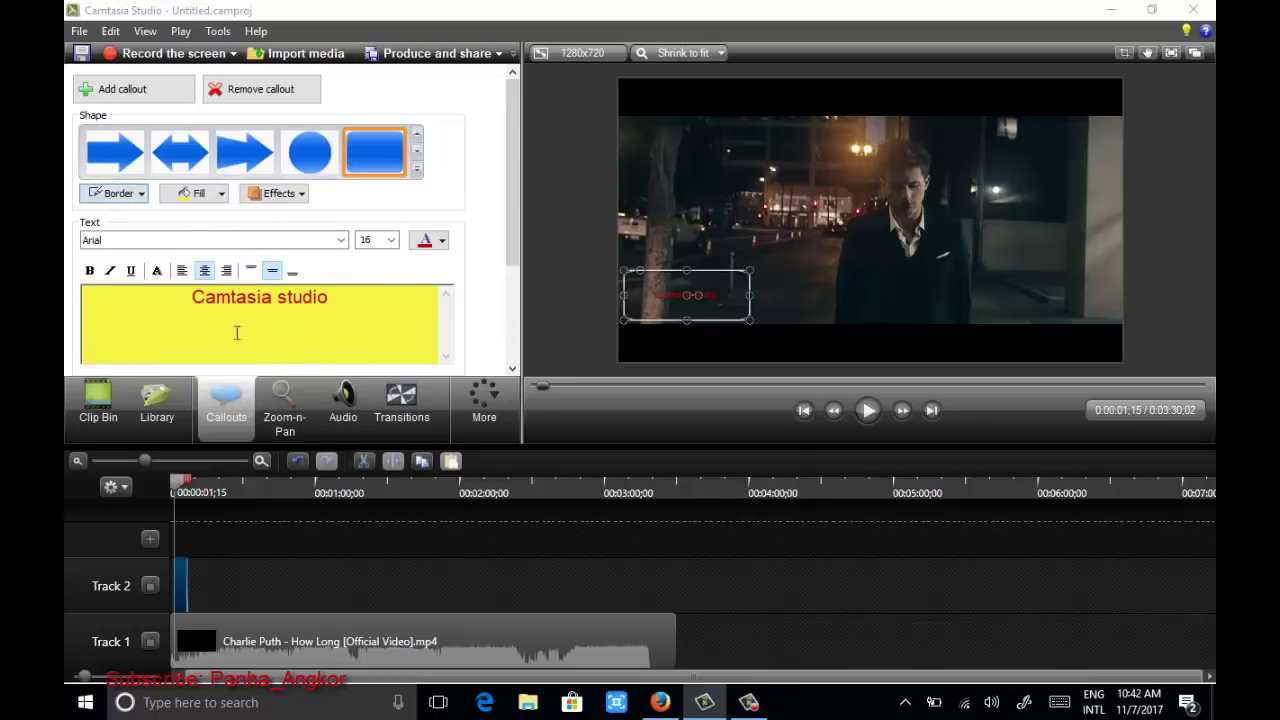
click(630, 300)
click(671, 286)
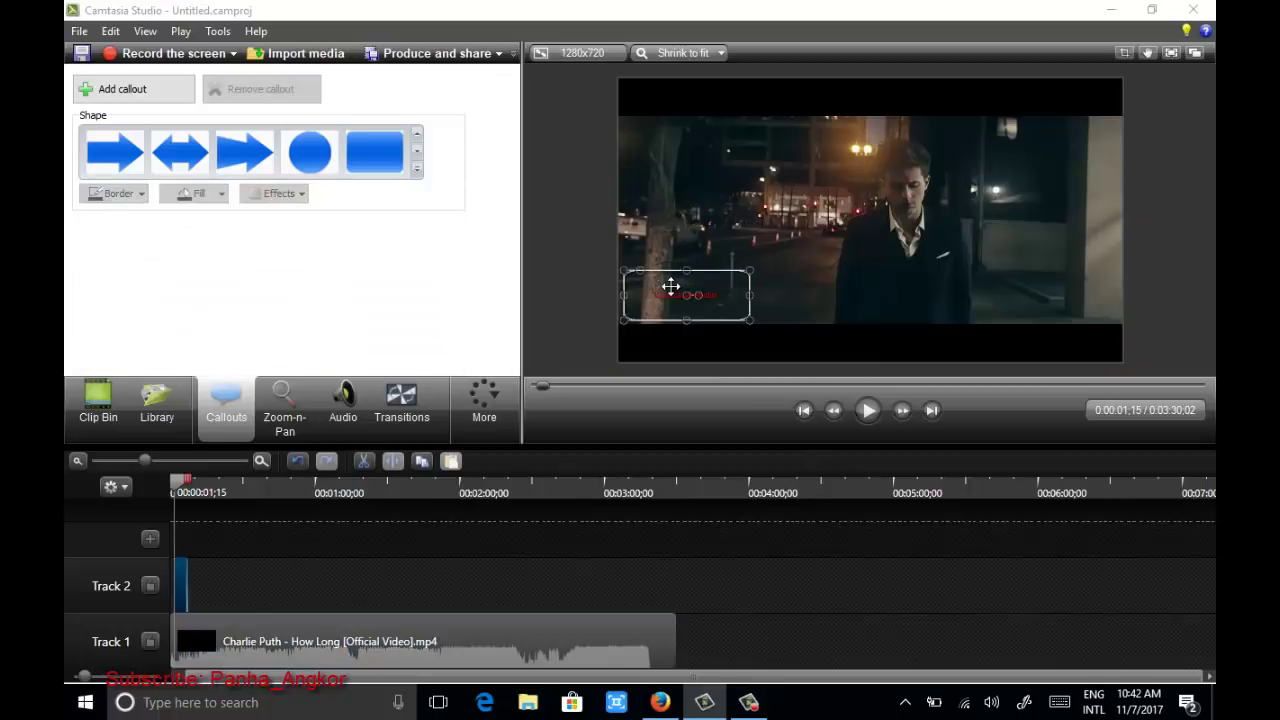
click(142, 195)
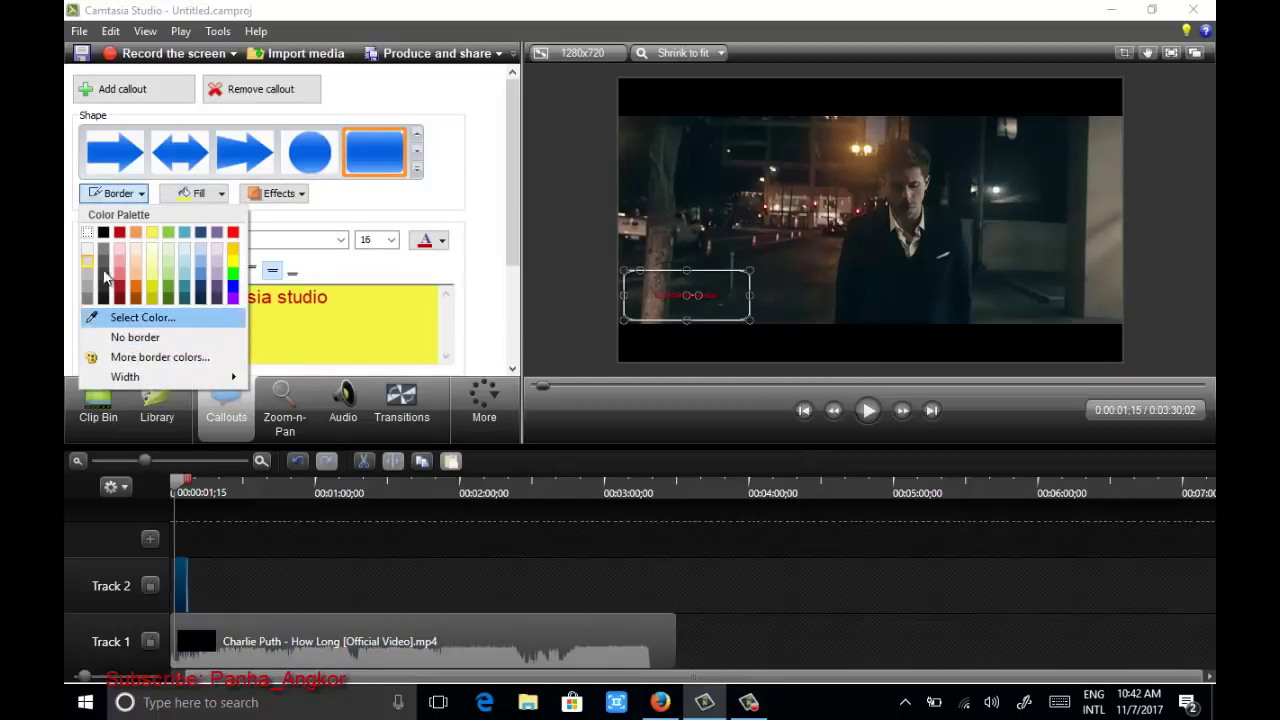
click(138, 339)
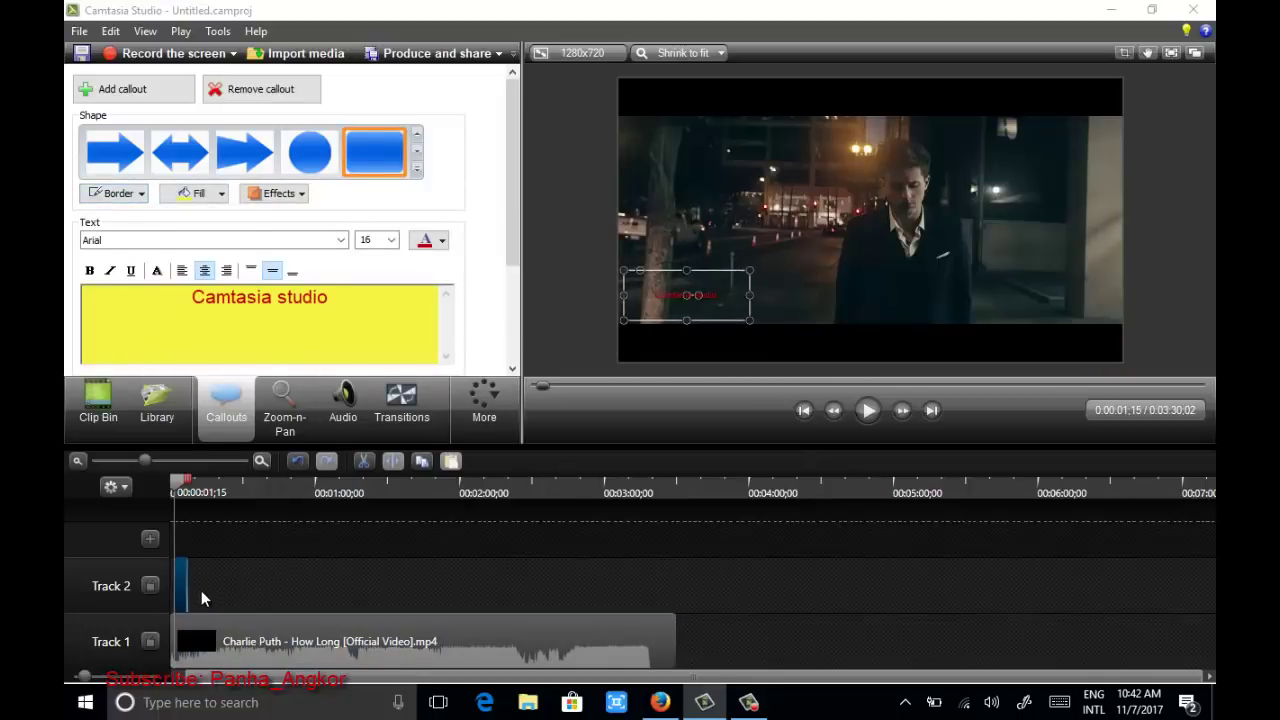
Step: Extend the callout on Track 2 so that it ends at about 2:10 on the timeline
drag(186, 591, 428, 591)
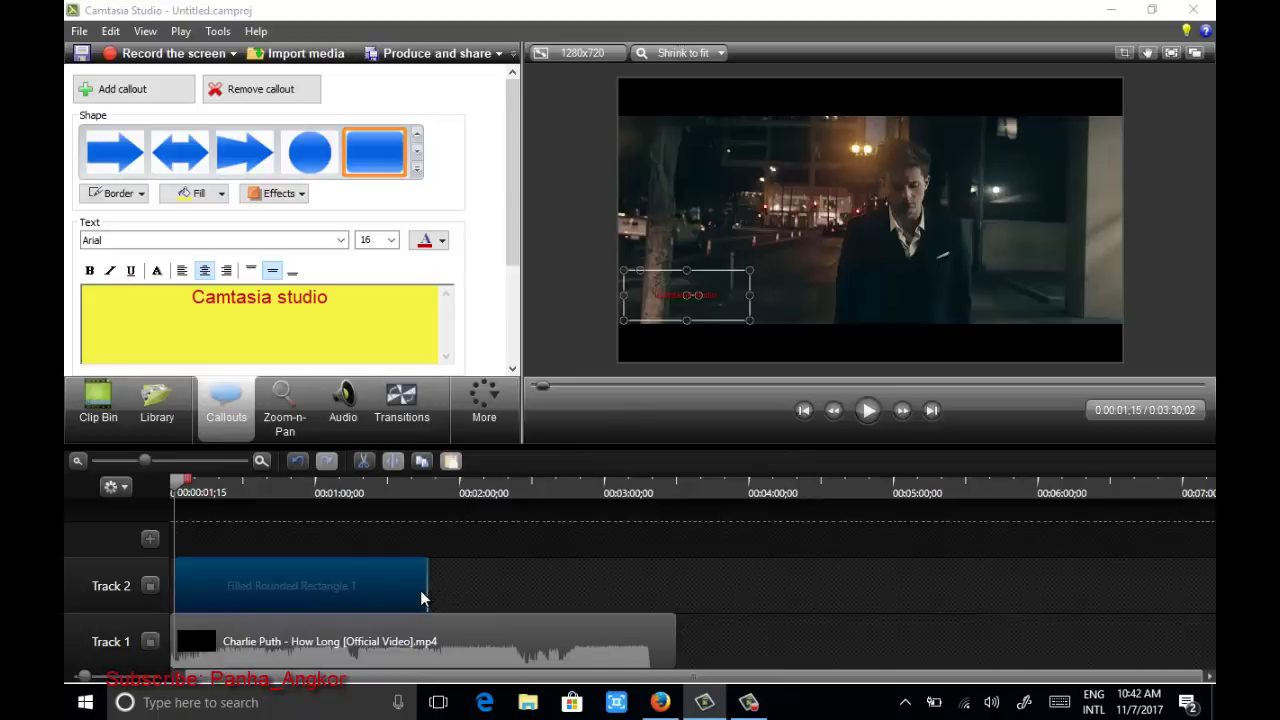
drag(429, 589, 499, 587)
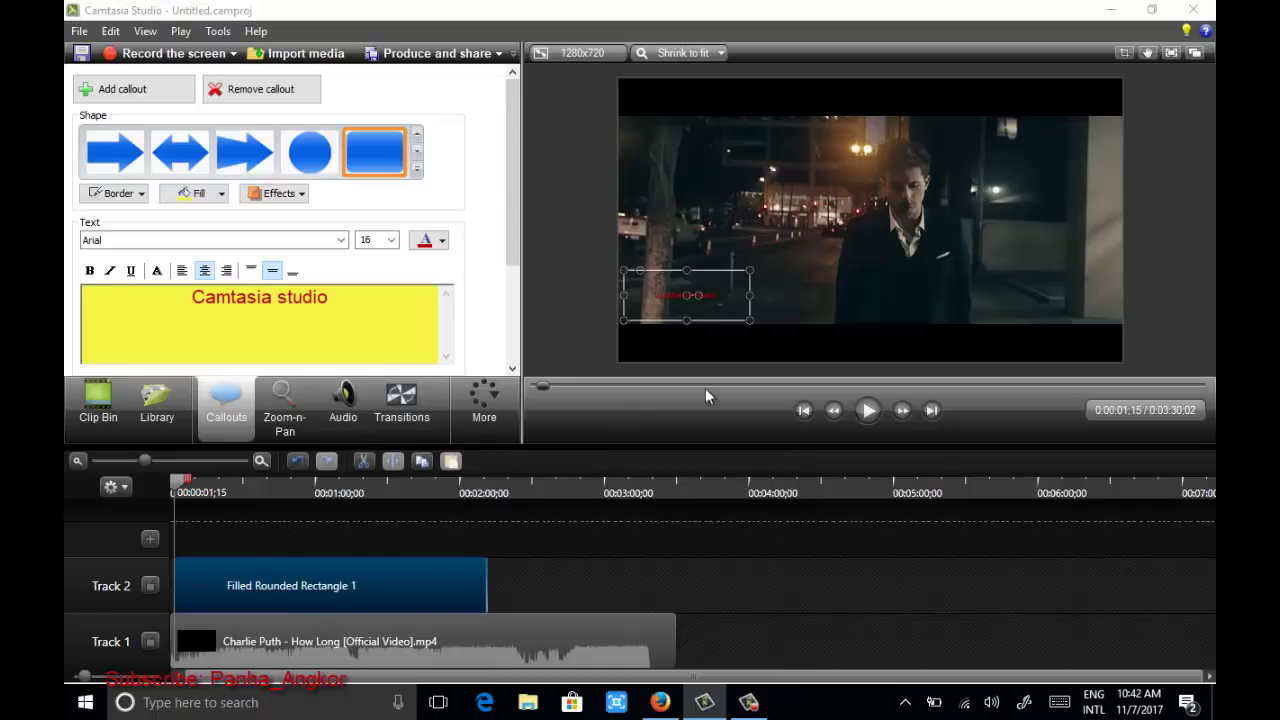
Step: Play a few seconds from the start of the timeline to preview the callout over the video
click(868, 410)
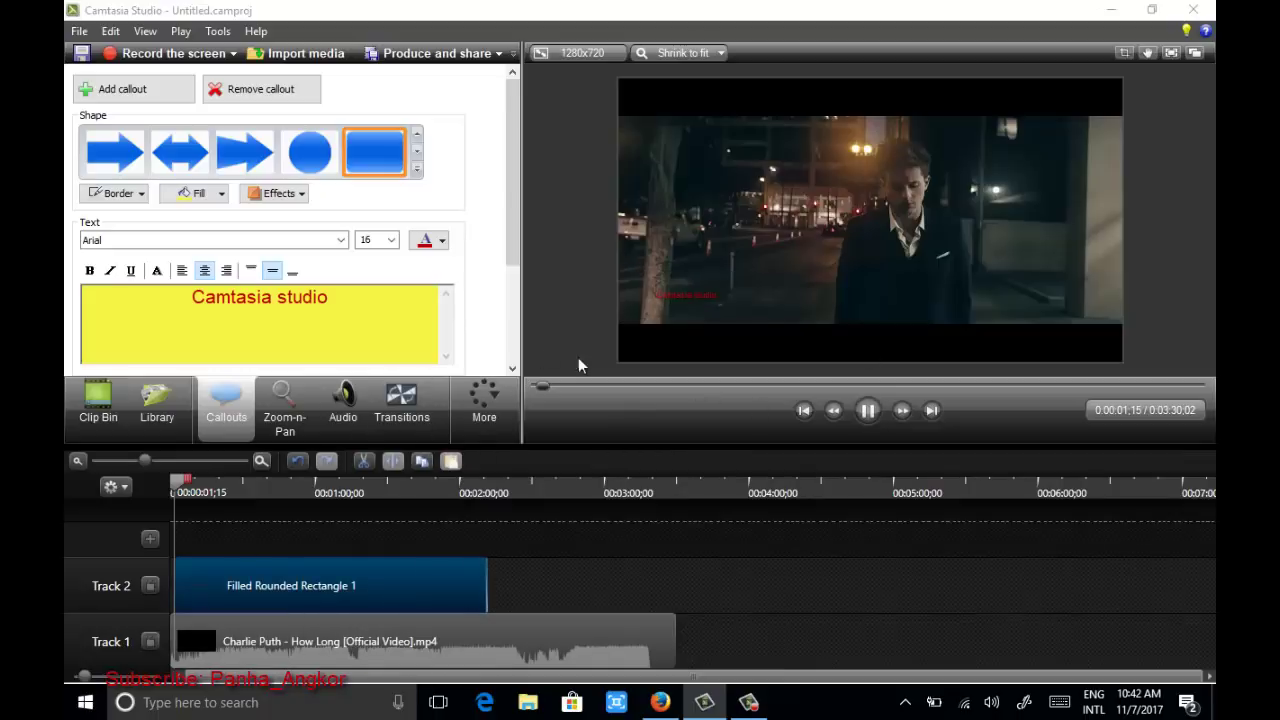
click(871, 414)
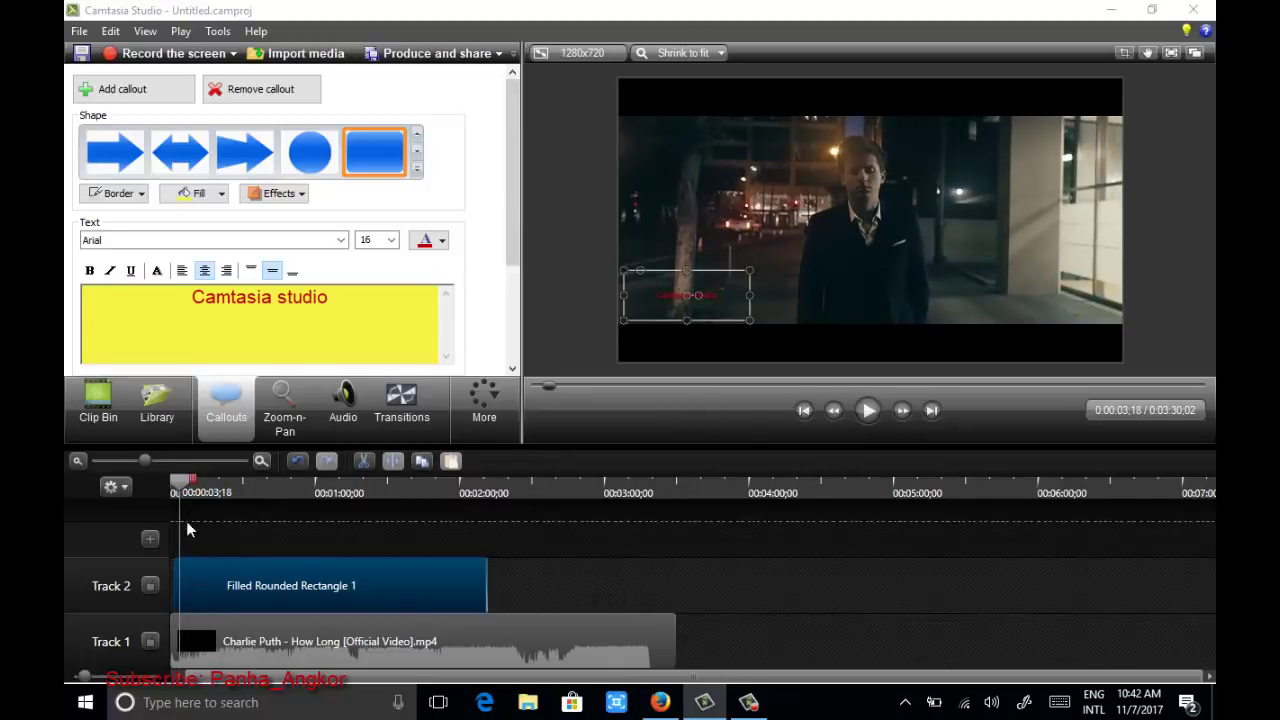
Step: Split the Track 1 video at 0:00:36;14 and shift its second part later so it starts at about 0:50
drag(185, 488, 261, 487)
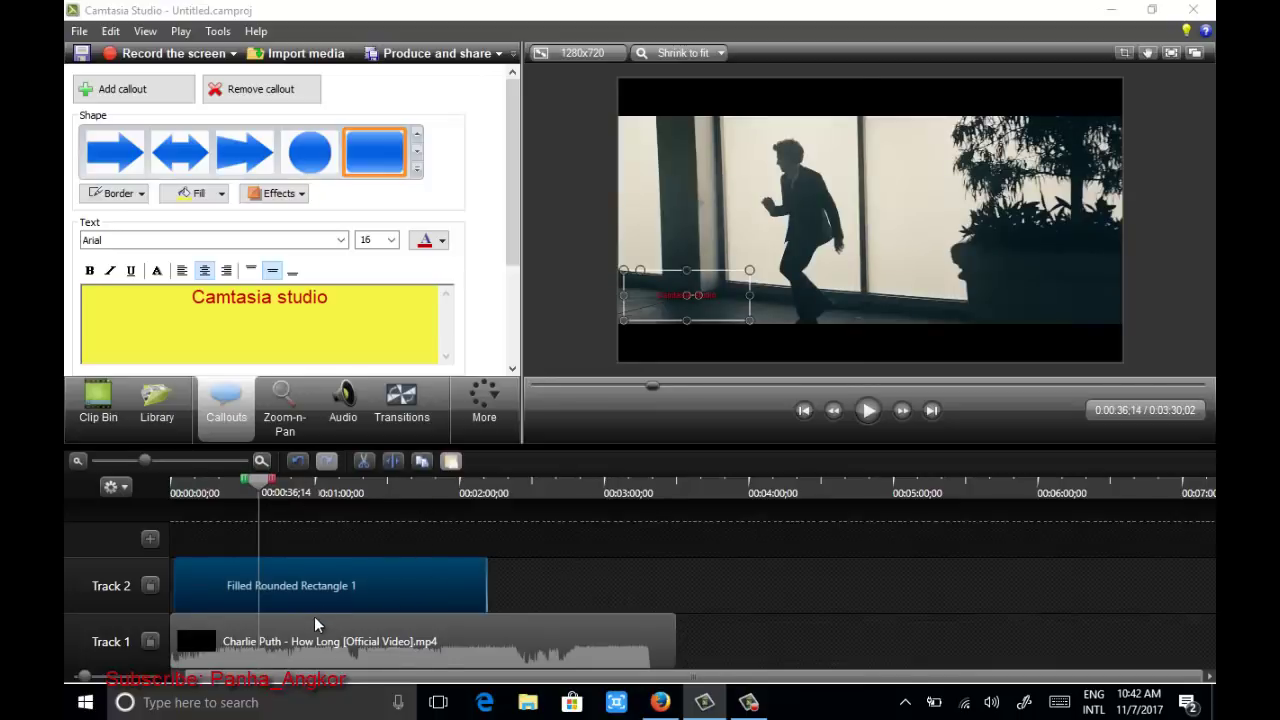
click(313, 622)
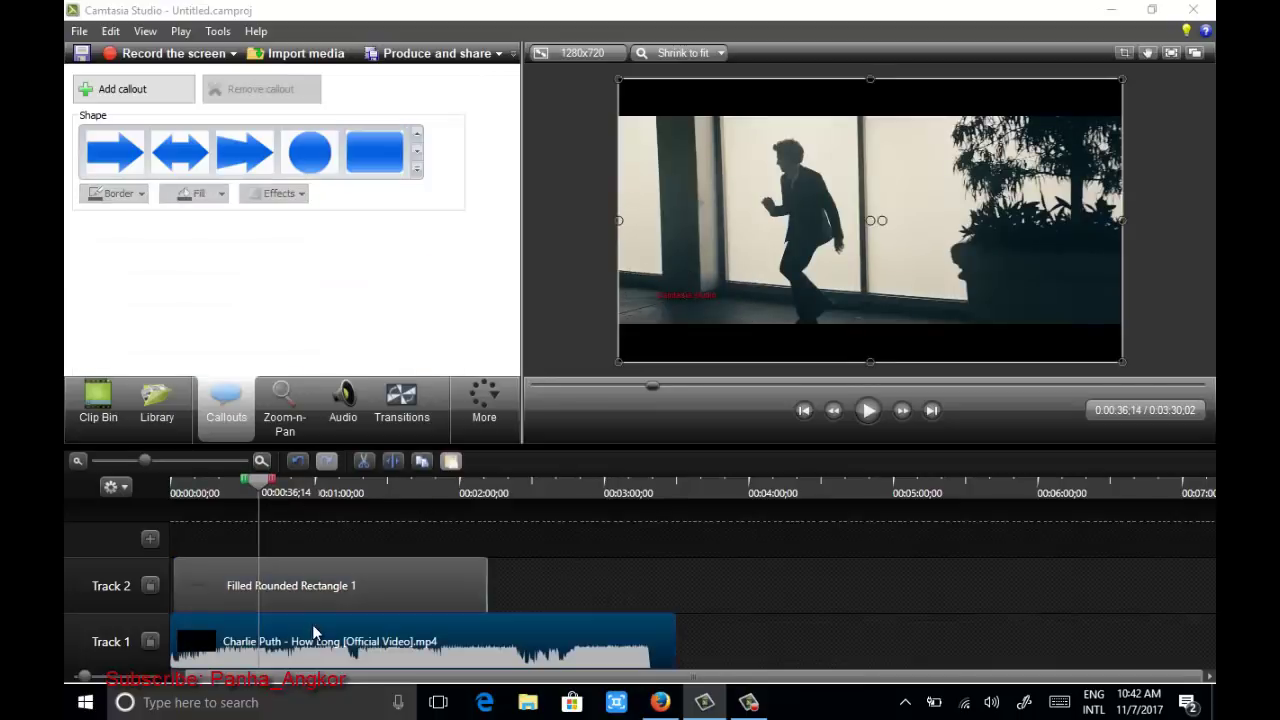
click(393, 463)
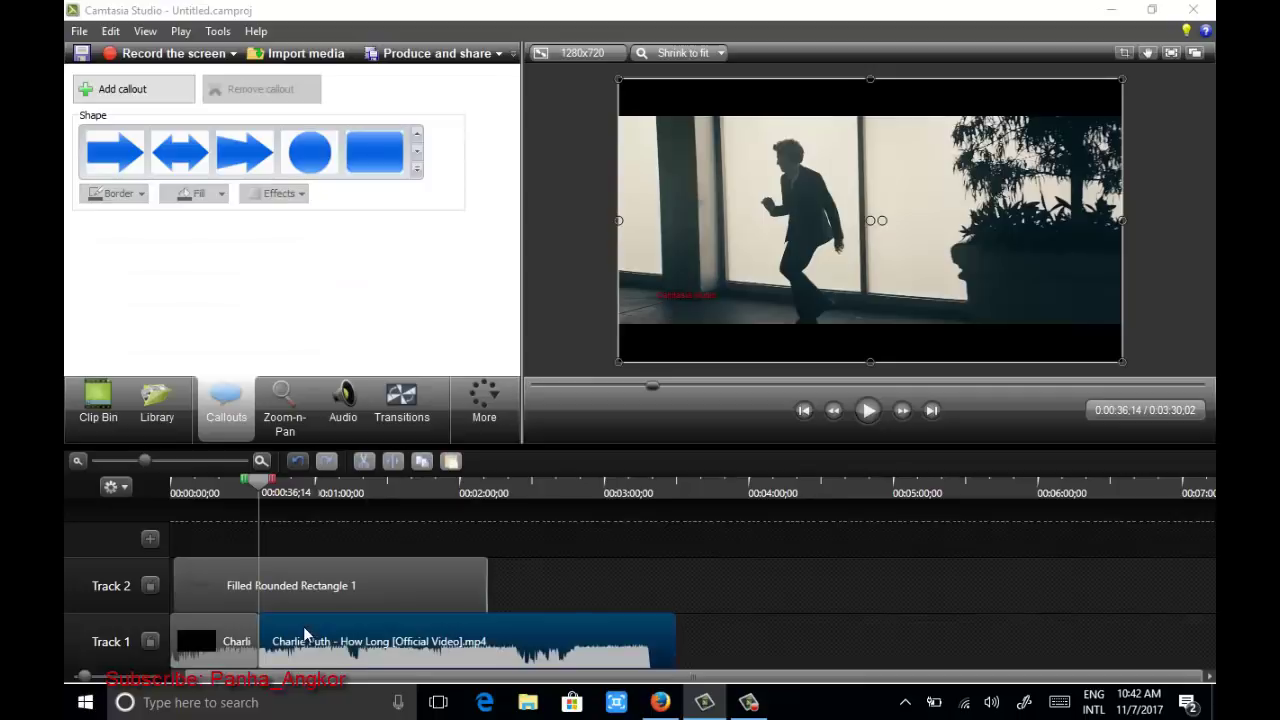
drag(303, 626, 350, 624)
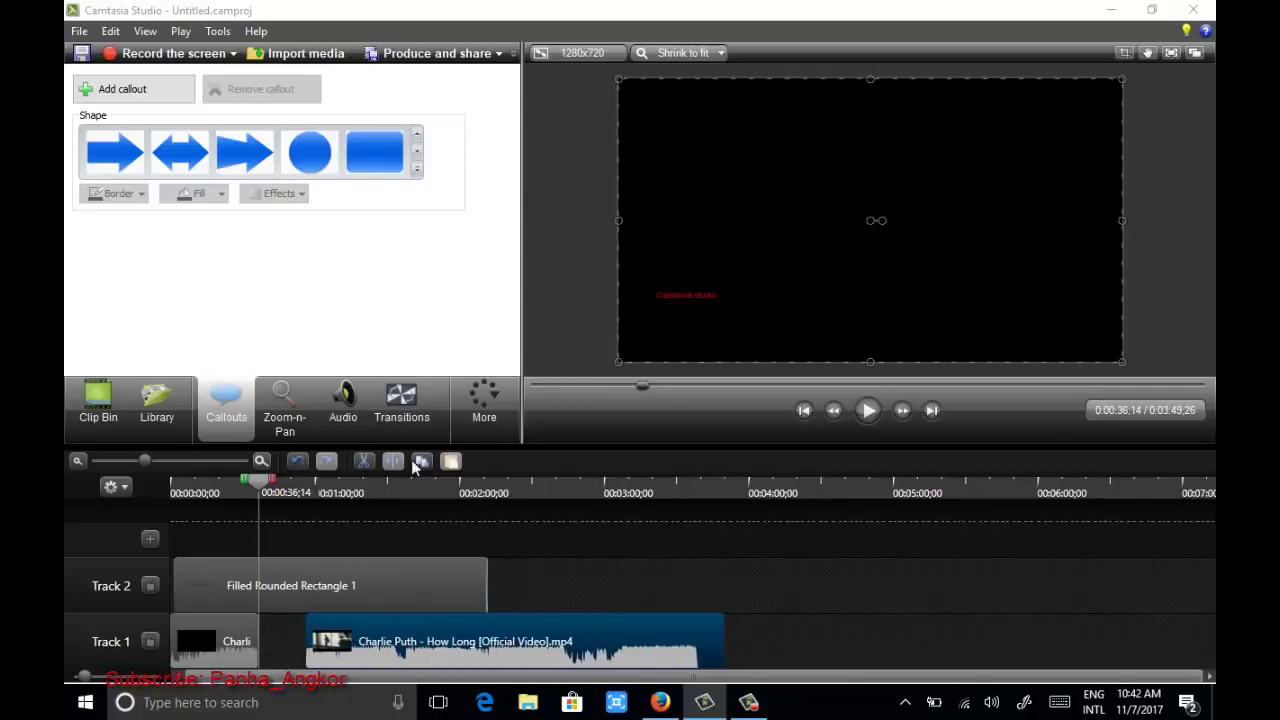
drag(392, 630, 376, 631)
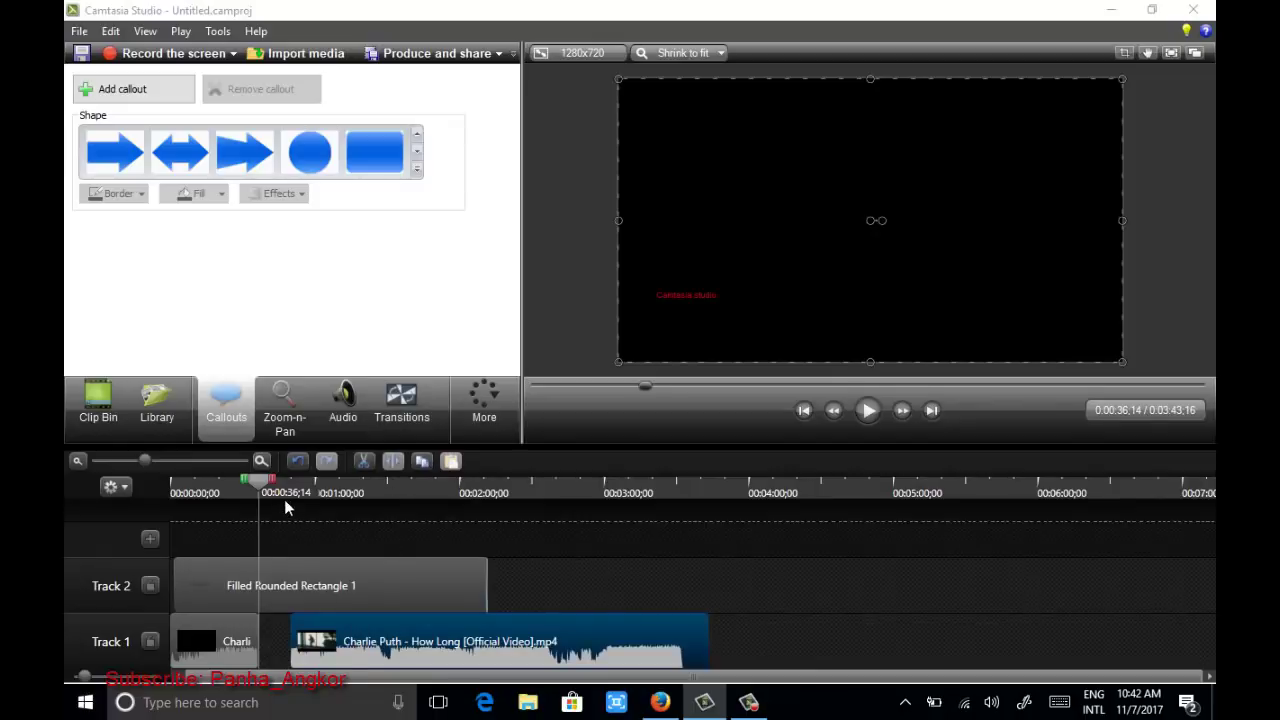
Step: Split the second part of the Track 1 video at 0:01:10;25 and shift the remainder later, leaving a short gap
drag(263, 484, 341, 484)
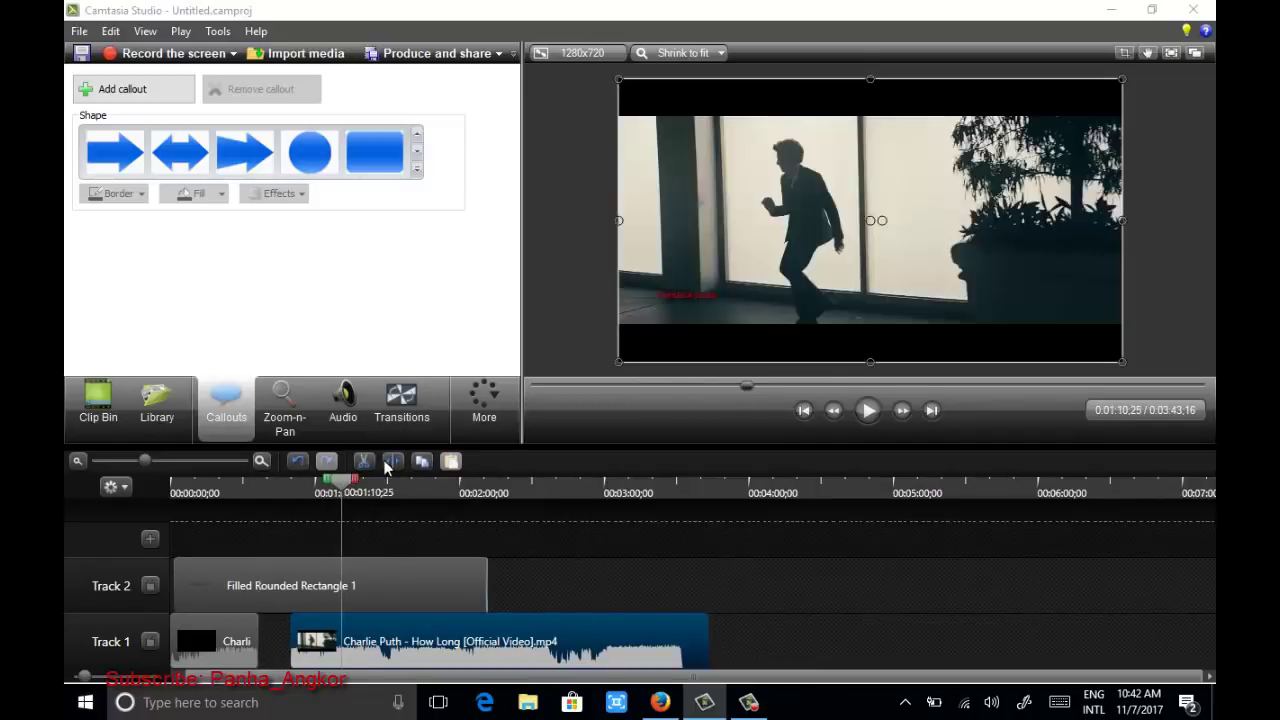
mouse_move(406, 621)
mouse_down()
mouse_move(455, 618)
mouse_move(421, 624)
mouse_up()
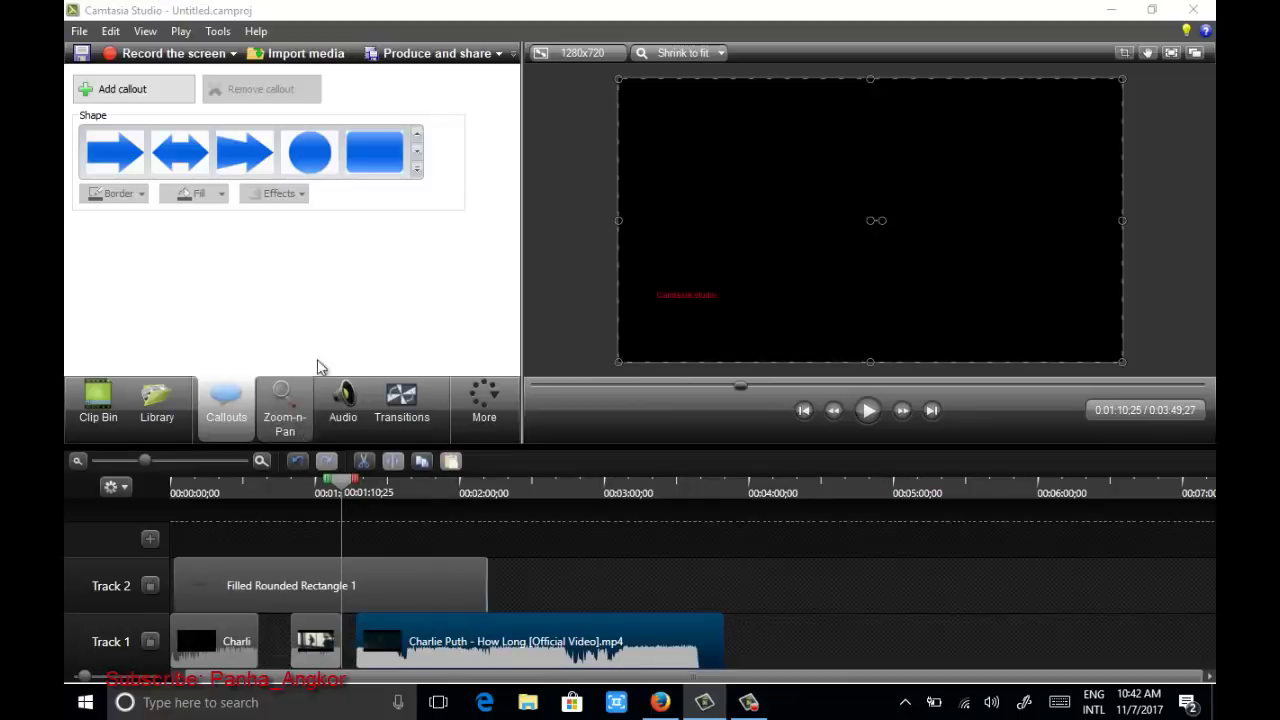
Step: Open the Cursor Effects options
click(478, 414)
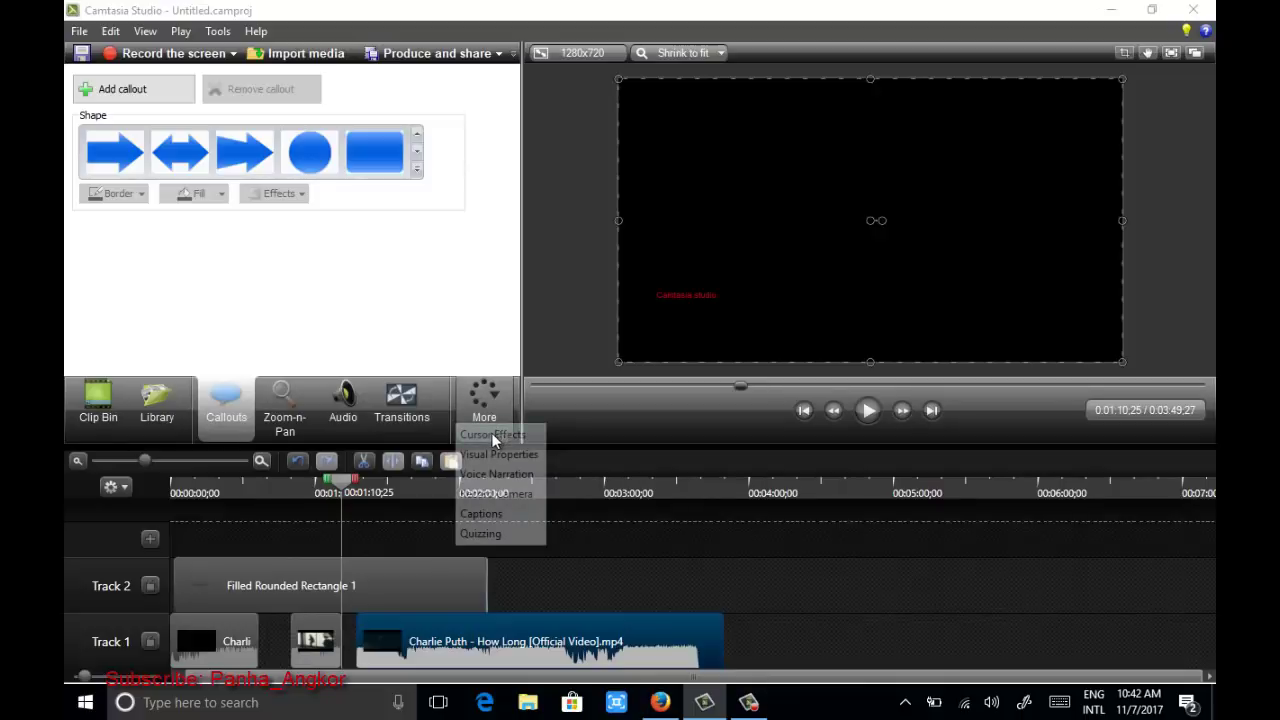
click(489, 436)
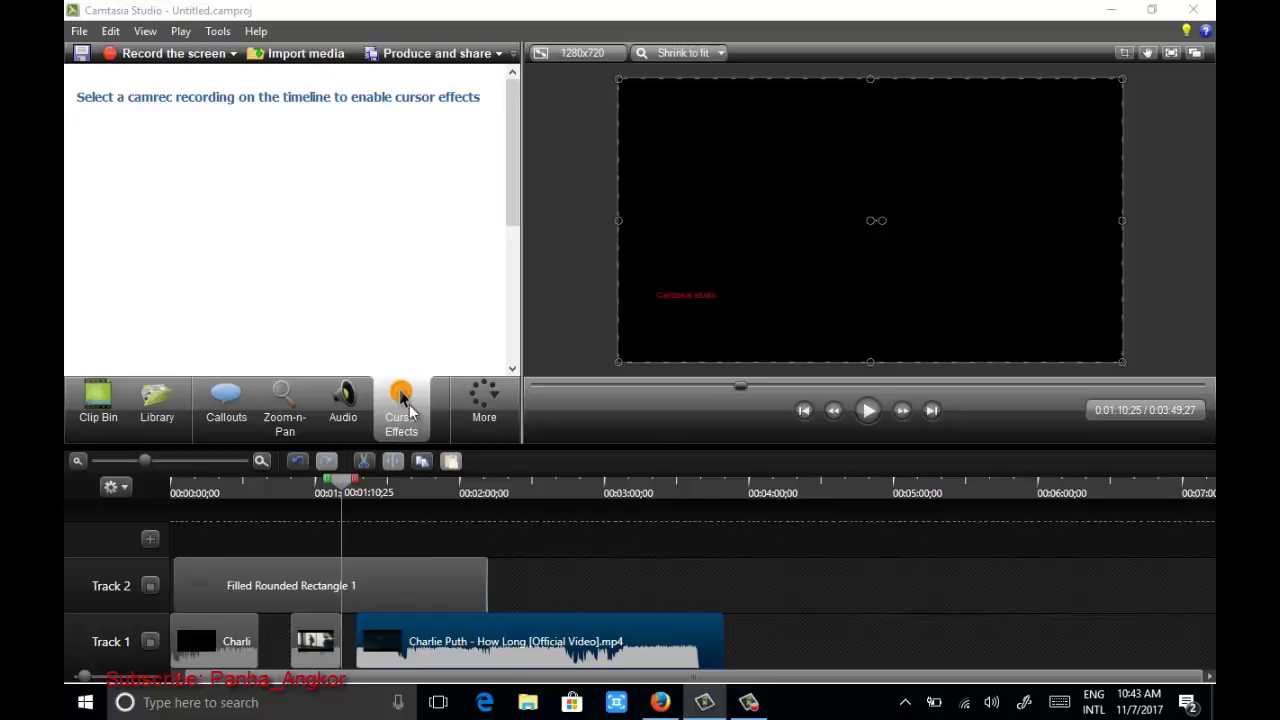
Step: Apply the Cube rotate transition to the end of the first video clip on Track 1
click(477, 404)
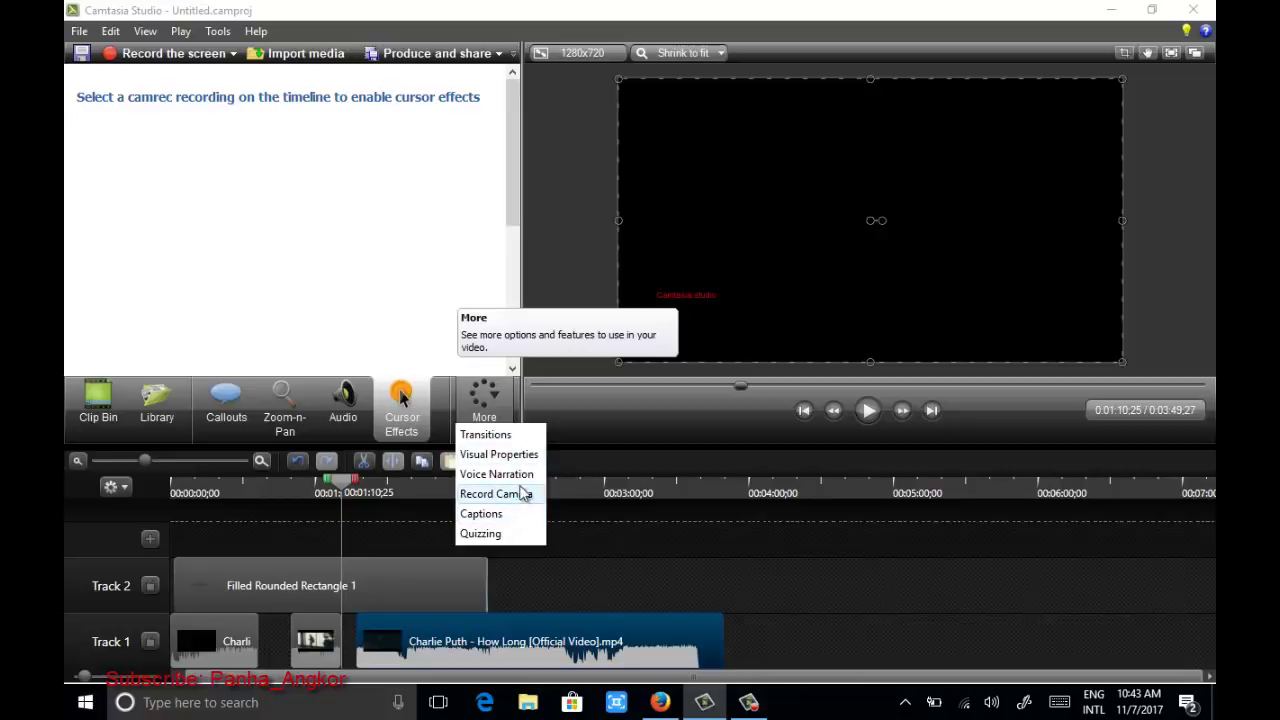
click(478, 434)
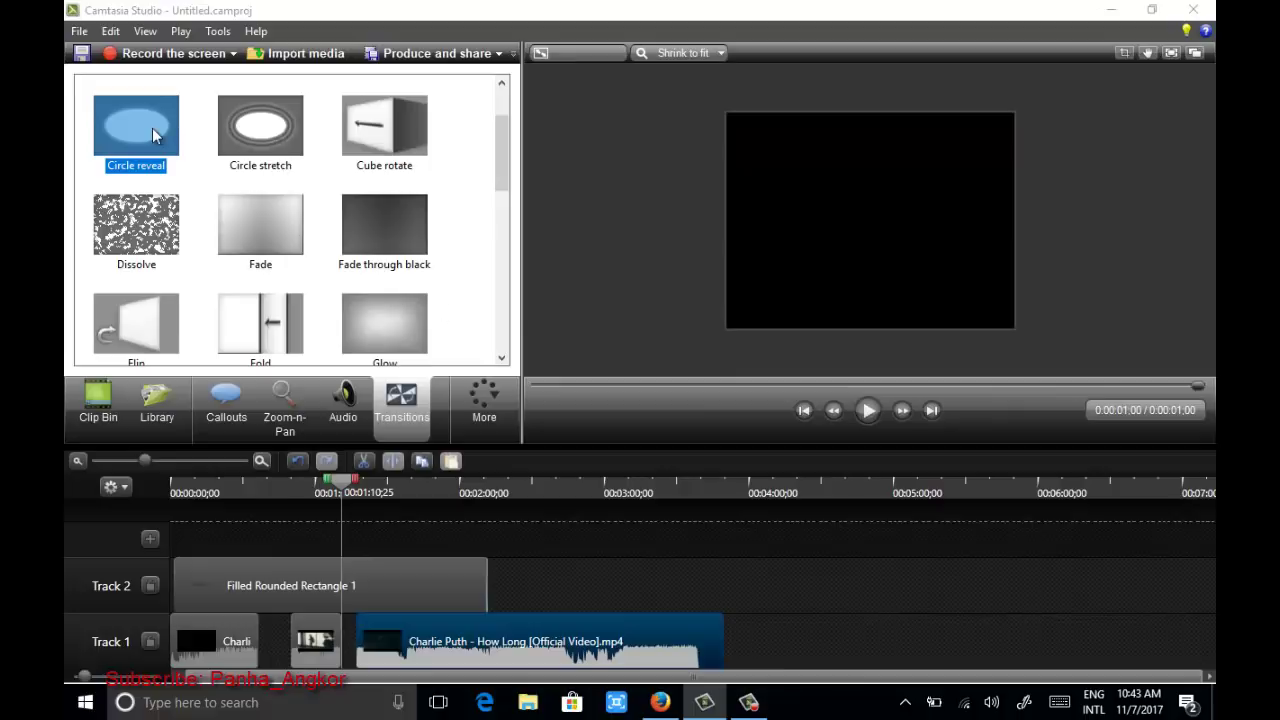
click(285, 146)
click(379, 136)
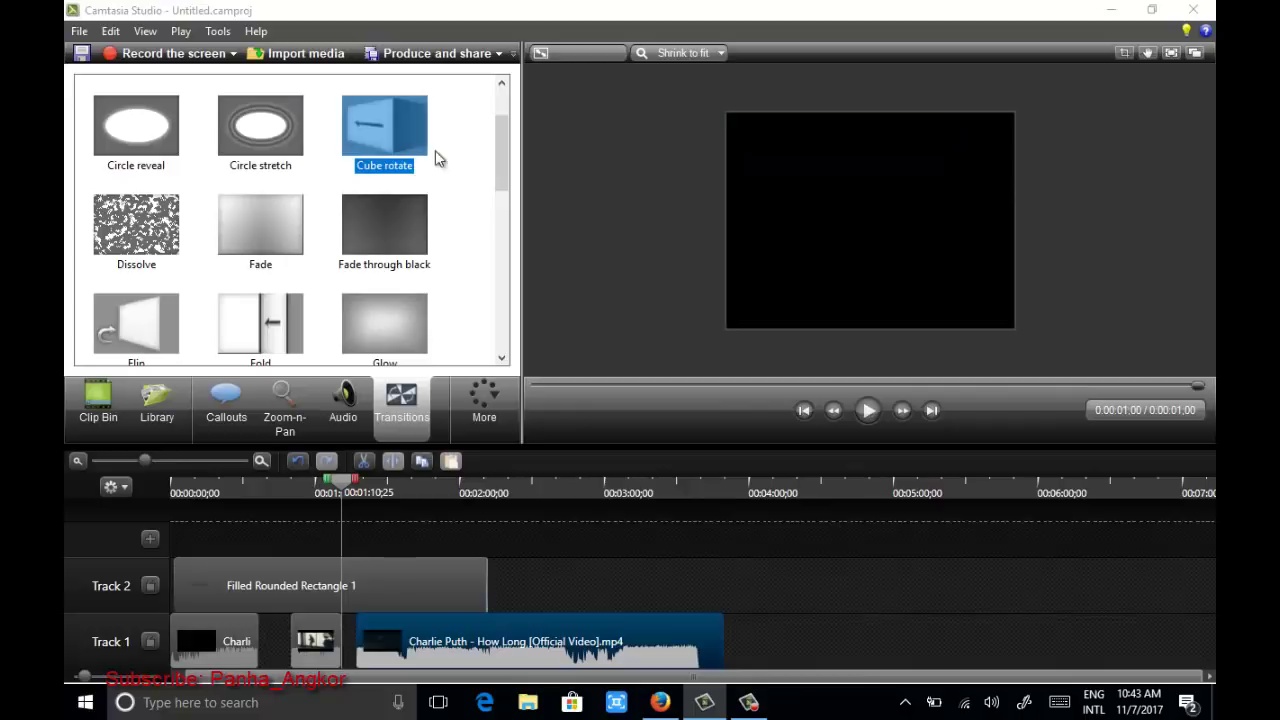
drag(397, 130, 216, 590)
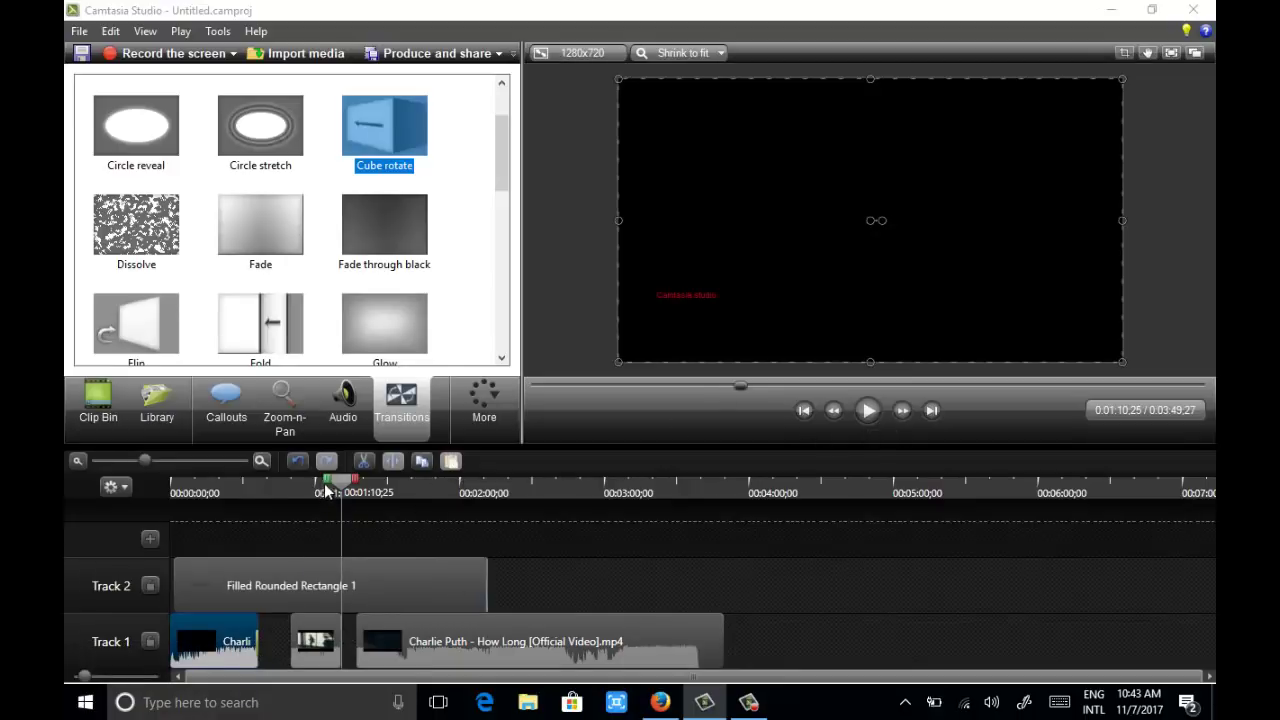
Step: Close the gaps between the three Track 1 clips and play back the Cube rotate transition between the first two
drag(340, 483, 243, 515)
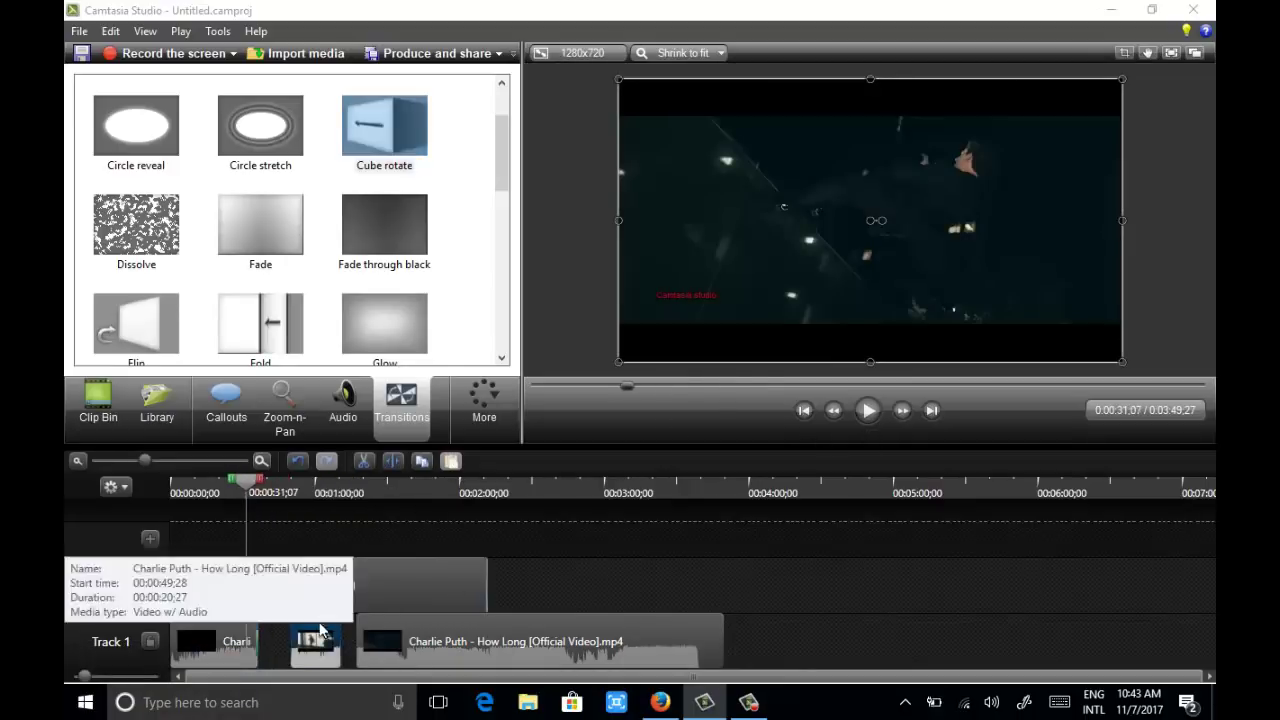
drag(315, 640, 283, 638)
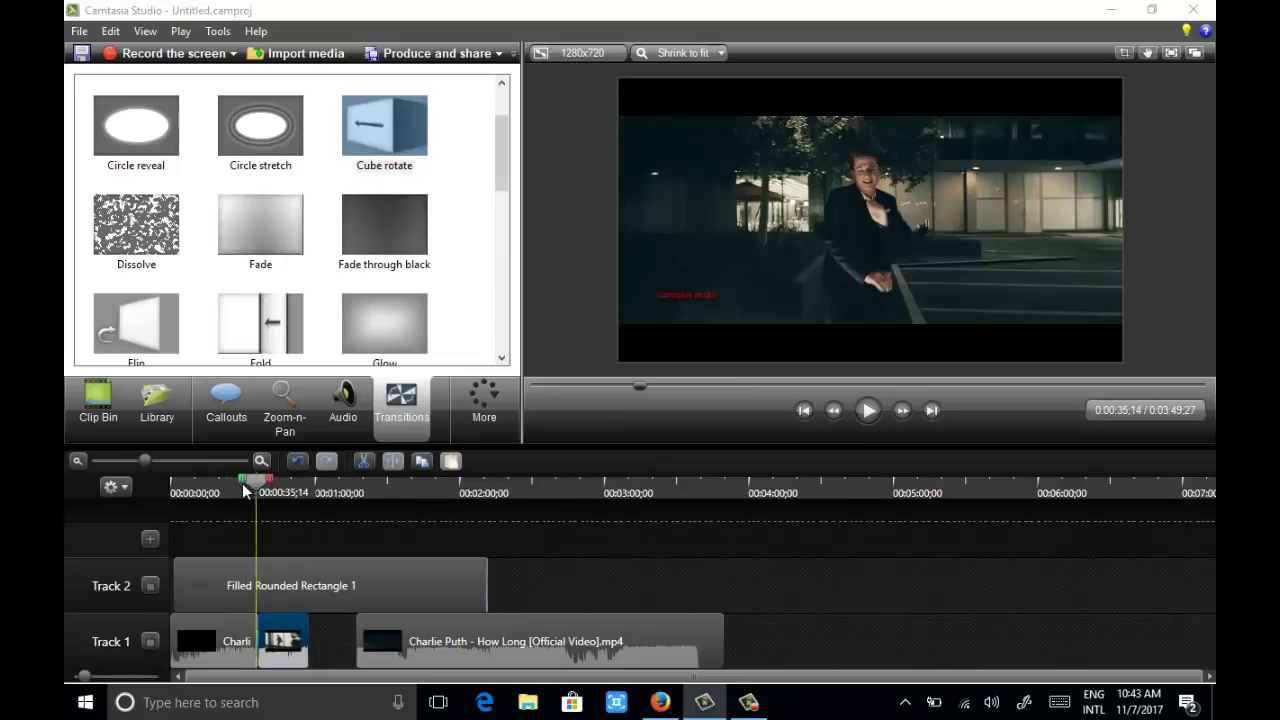
drag(242, 484, 247, 484)
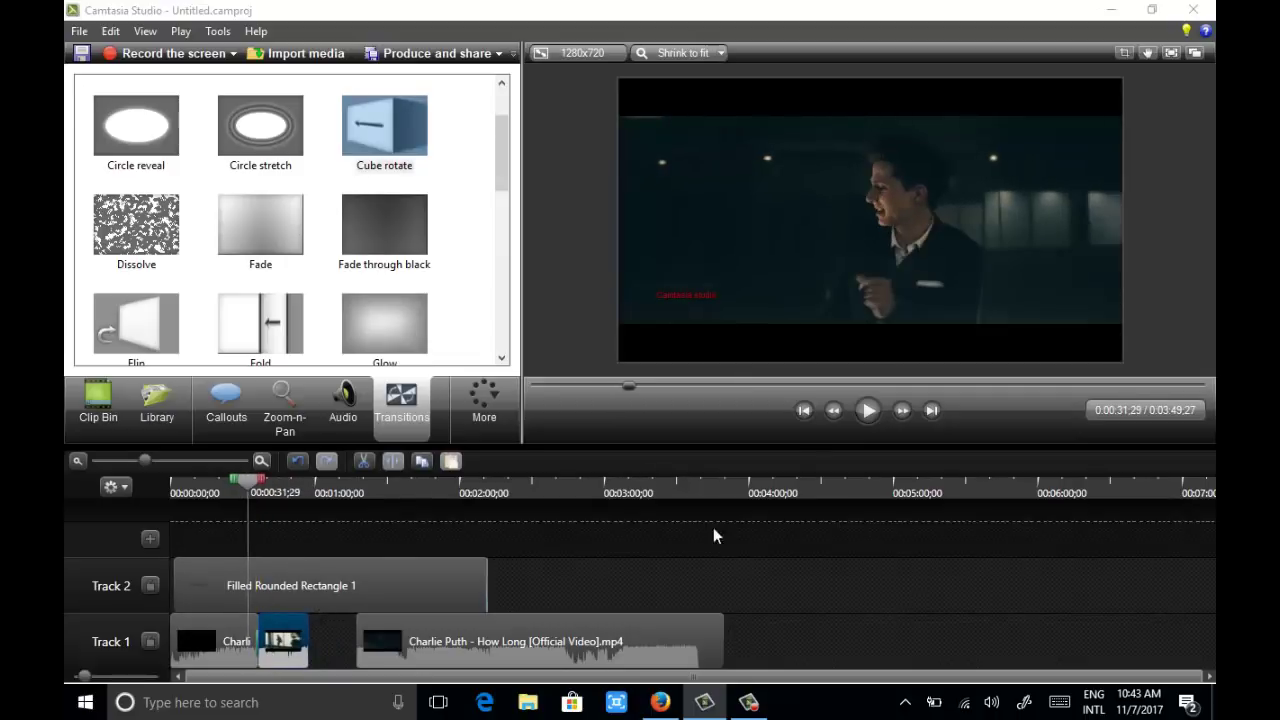
click(866, 418)
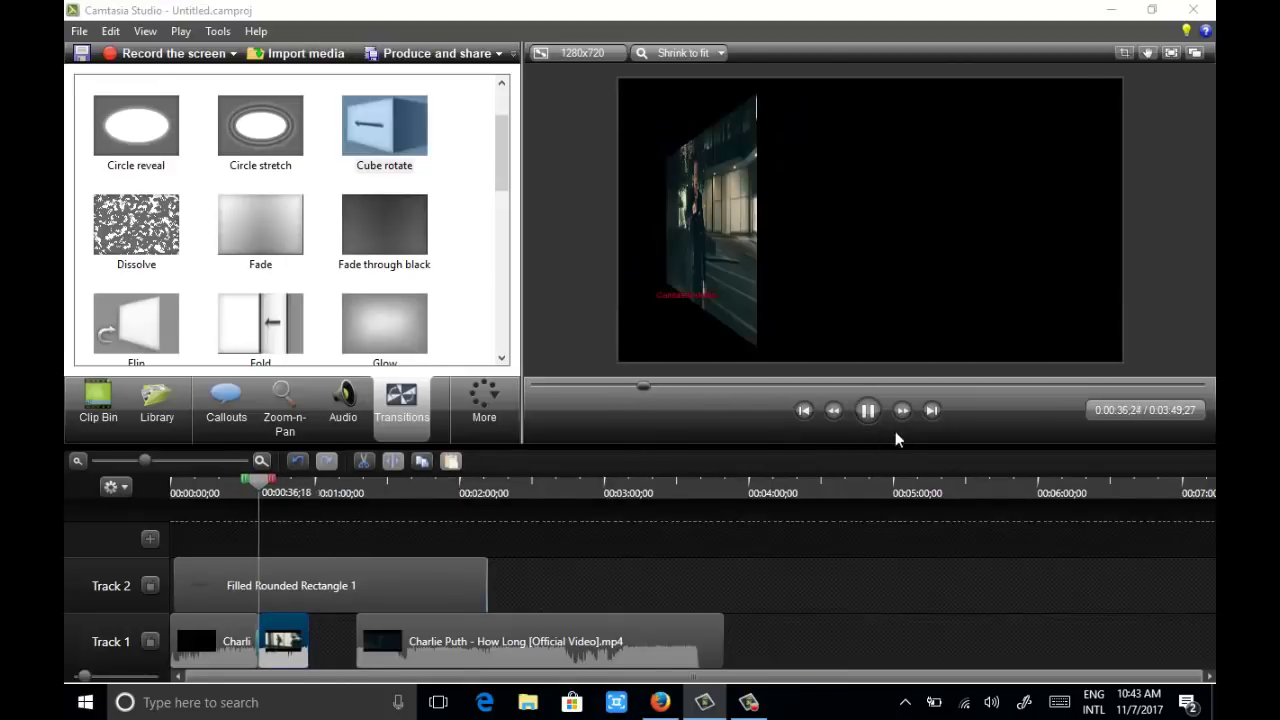
click(869, 411)
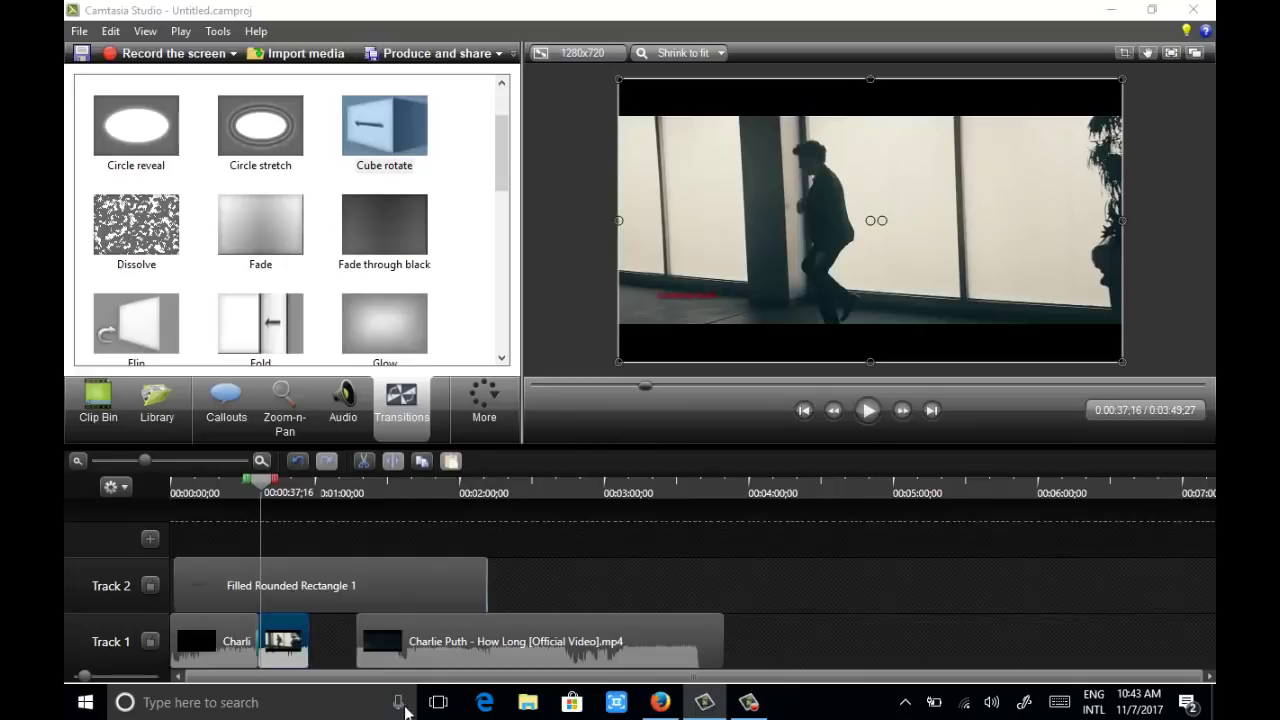
drag(434, 634, 386, 640)
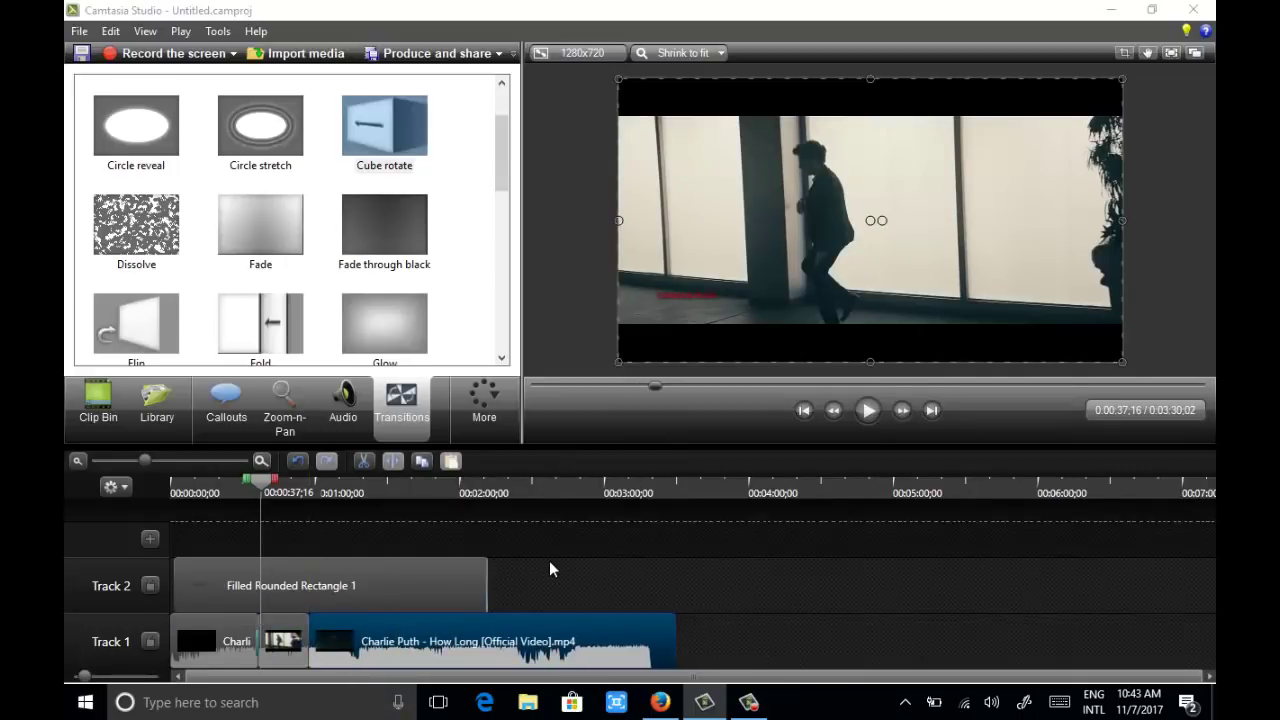
Step: Open the camera recording settings
click(500, 404)
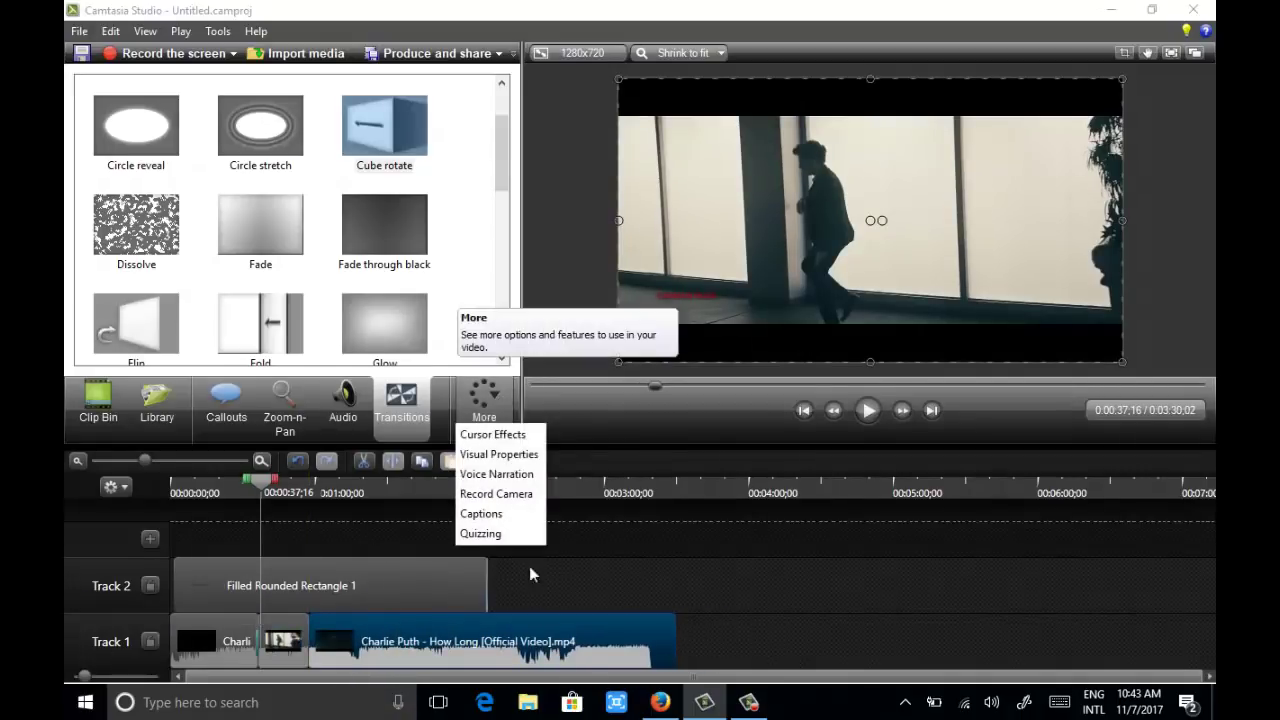
click(500, 494)
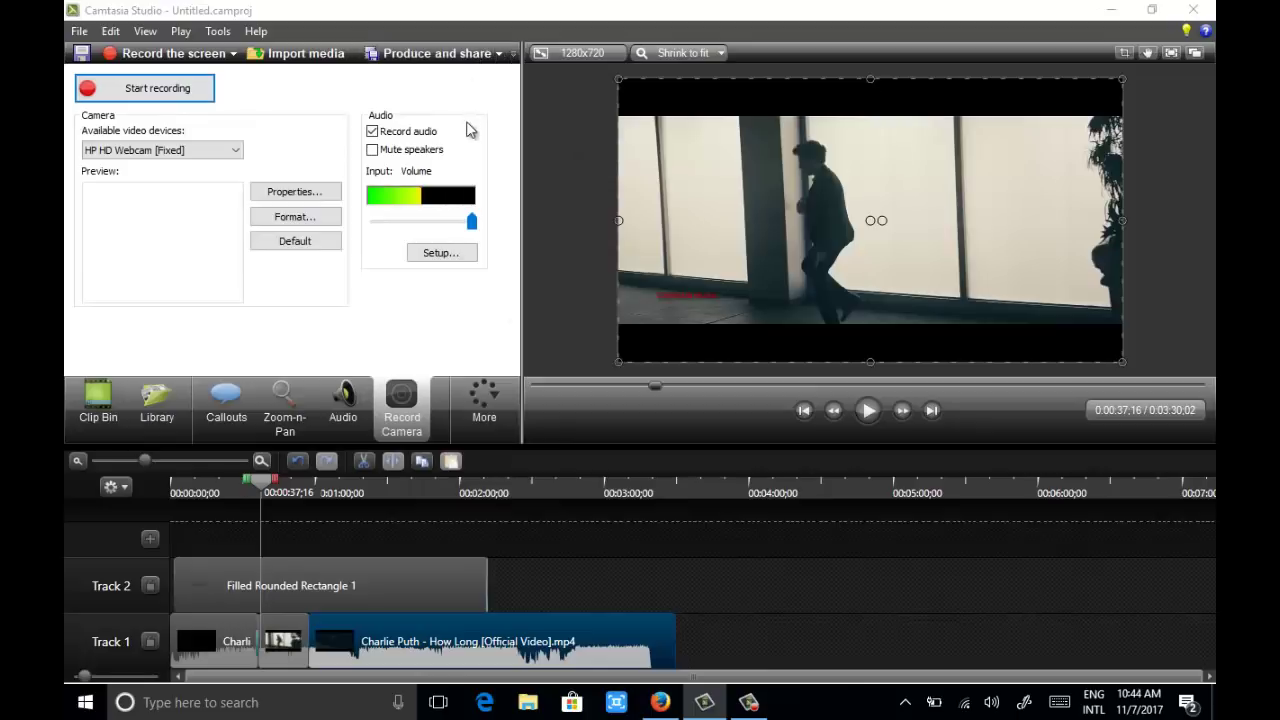
Step: Add a caption reading "Camtasia" at 0:00:37;16 and play the video to preview it
click(485, 405)
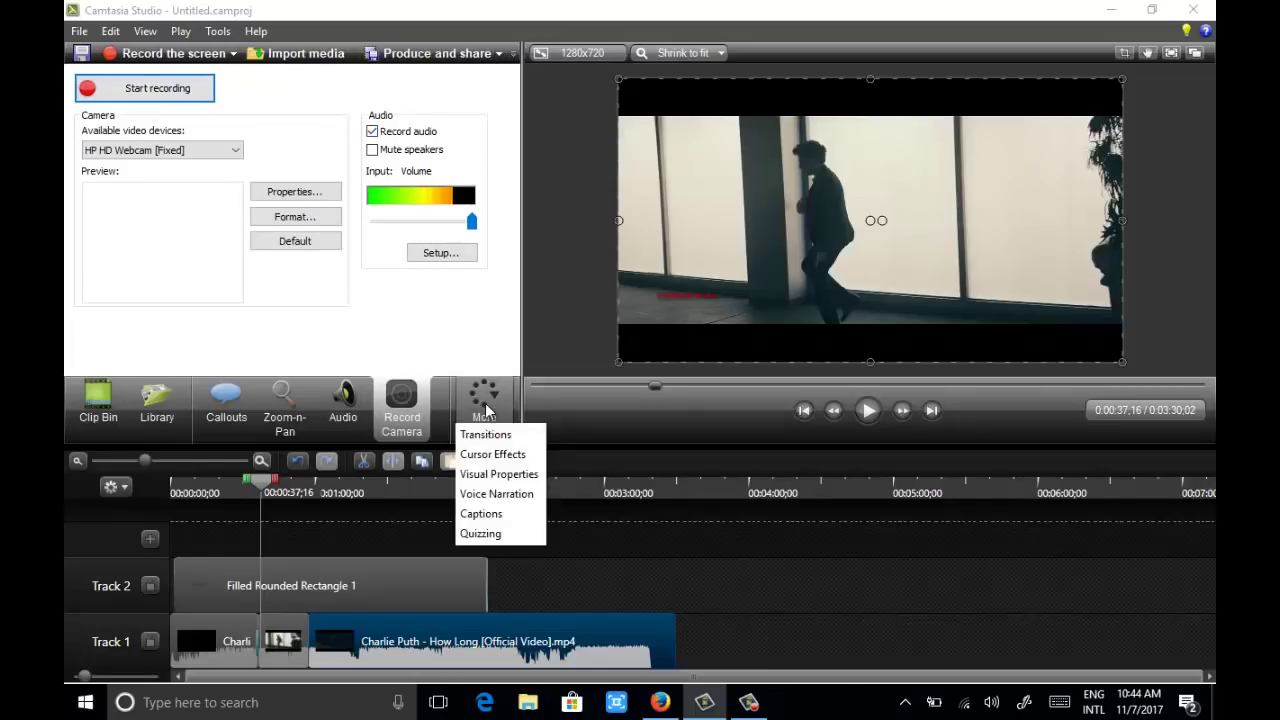
click(490, 515)
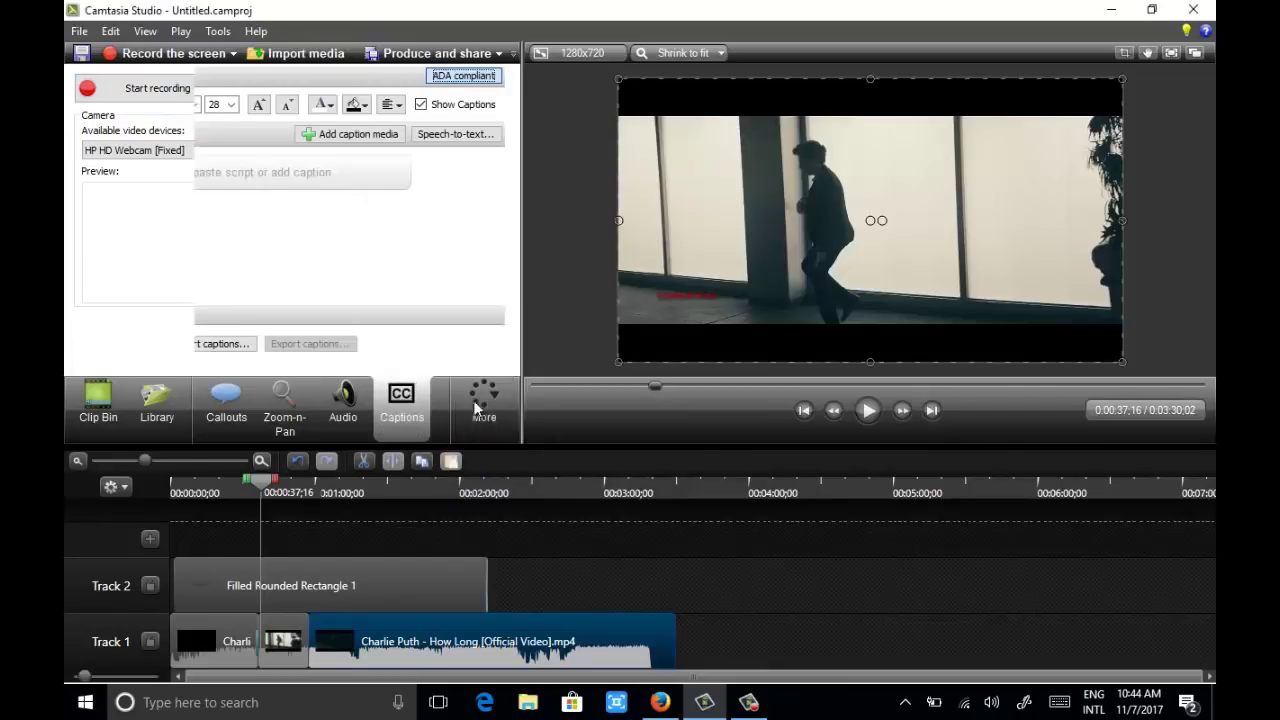
click(366, 140)
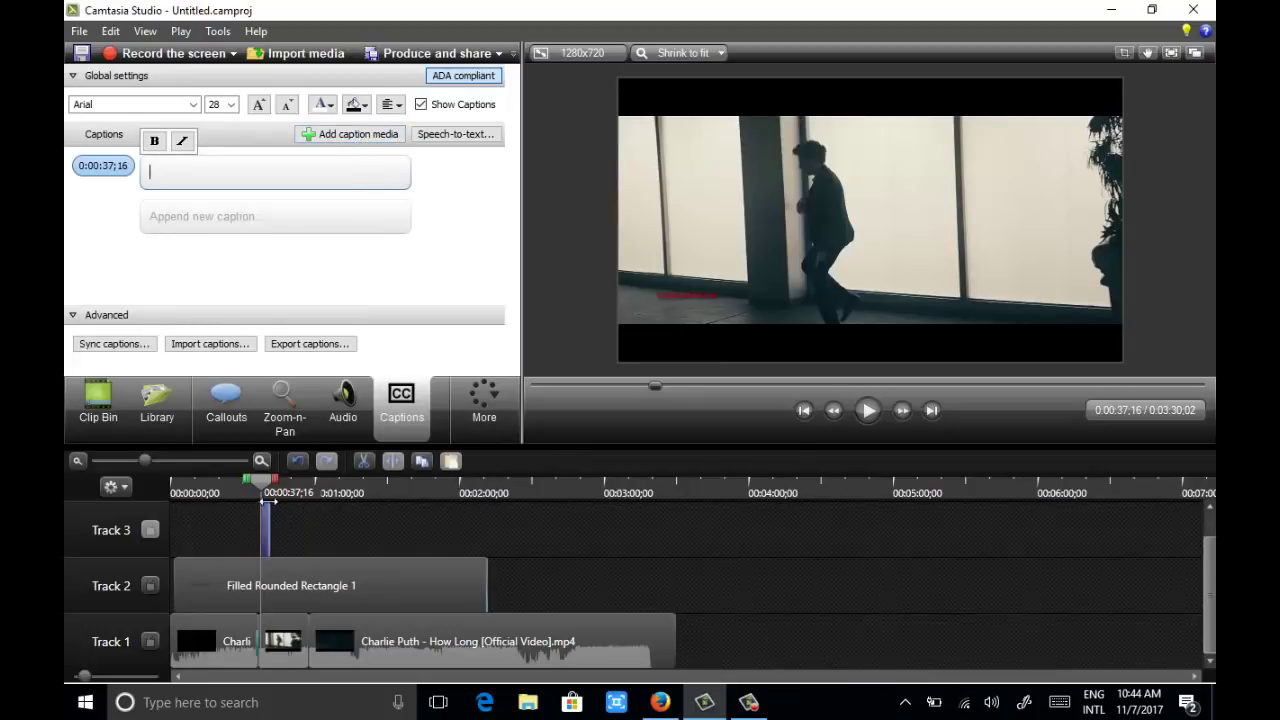
mouse_move(266, 500)
mouse_down()
mouse_move(272, 490)
mouse_move(258, 495)
mouse_up()
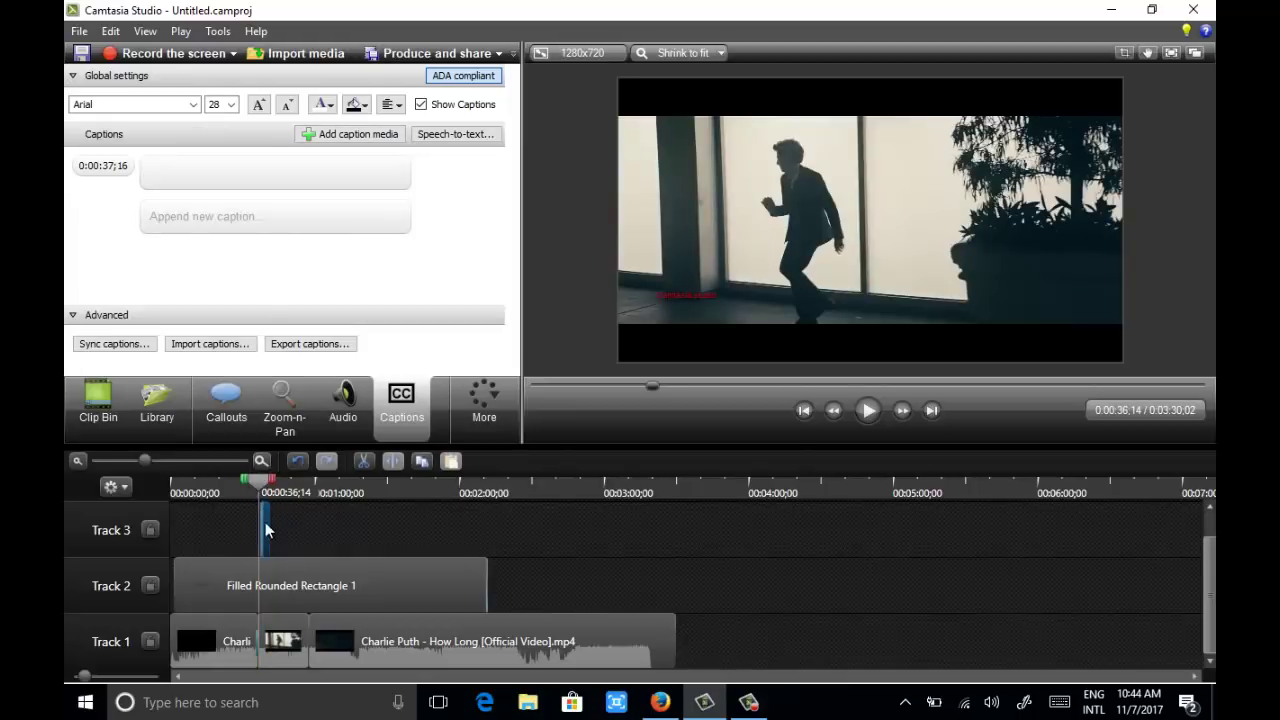
click(190, 174)
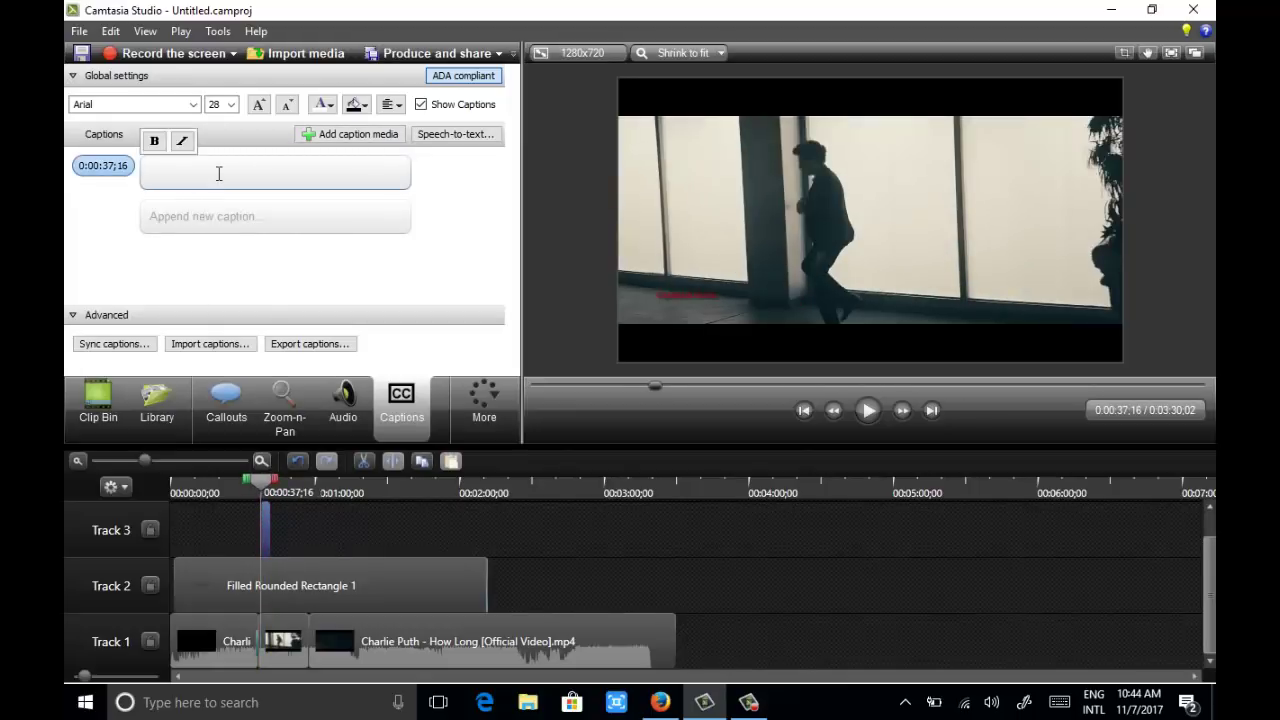
text(Camta)
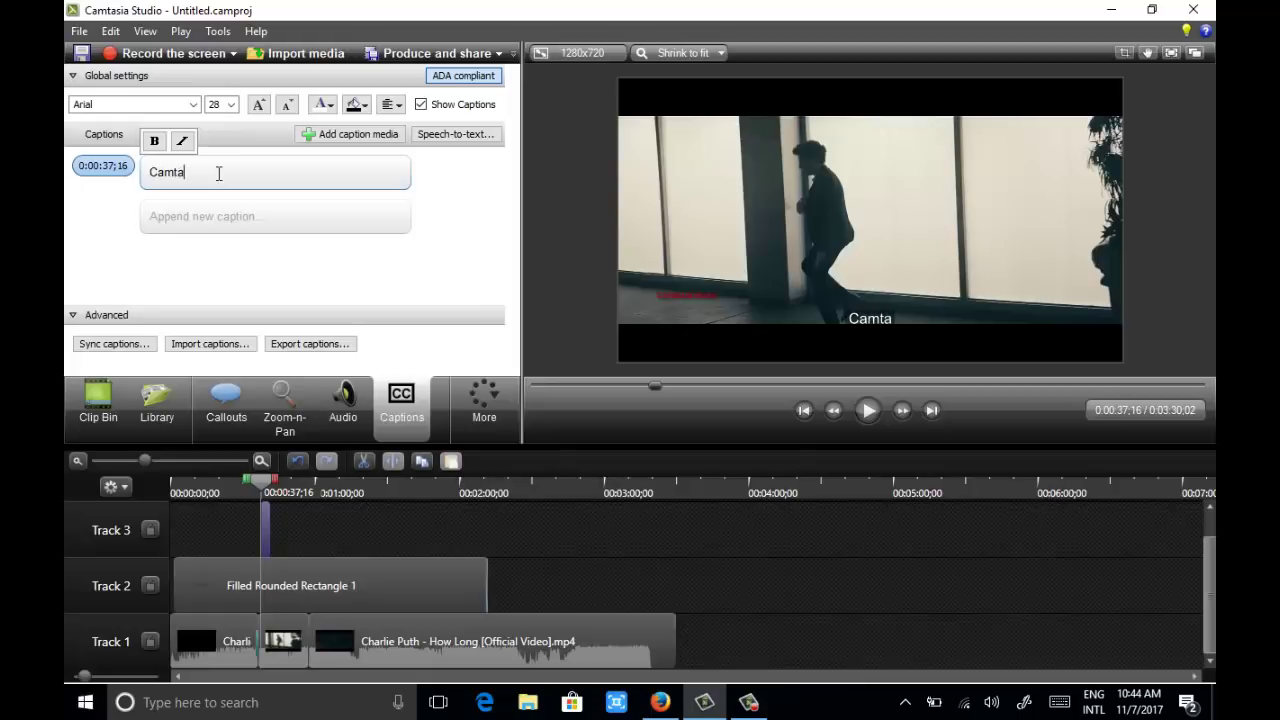
text(sia)
click(868, 410)
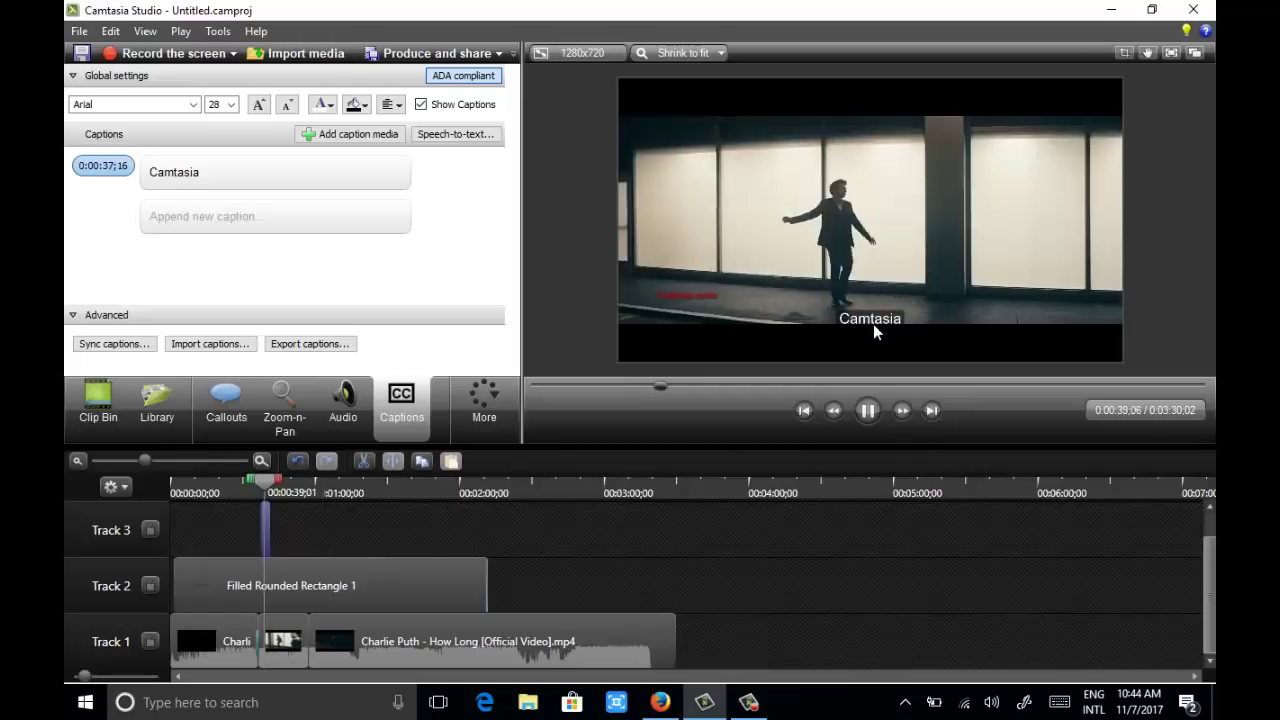
click(868, 410)
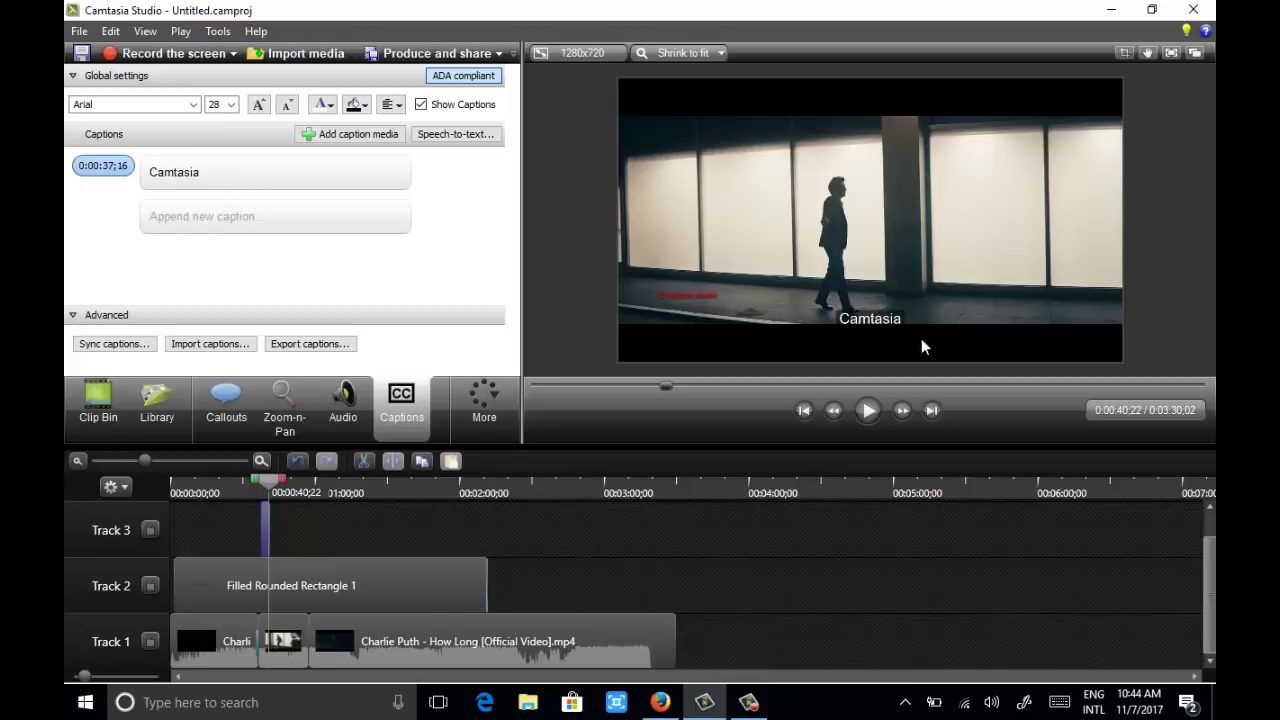
Step: Move the "Camtasia" caption on Track 3 to start at 0:00:01;15 and show it in the preview
click(215, 171)
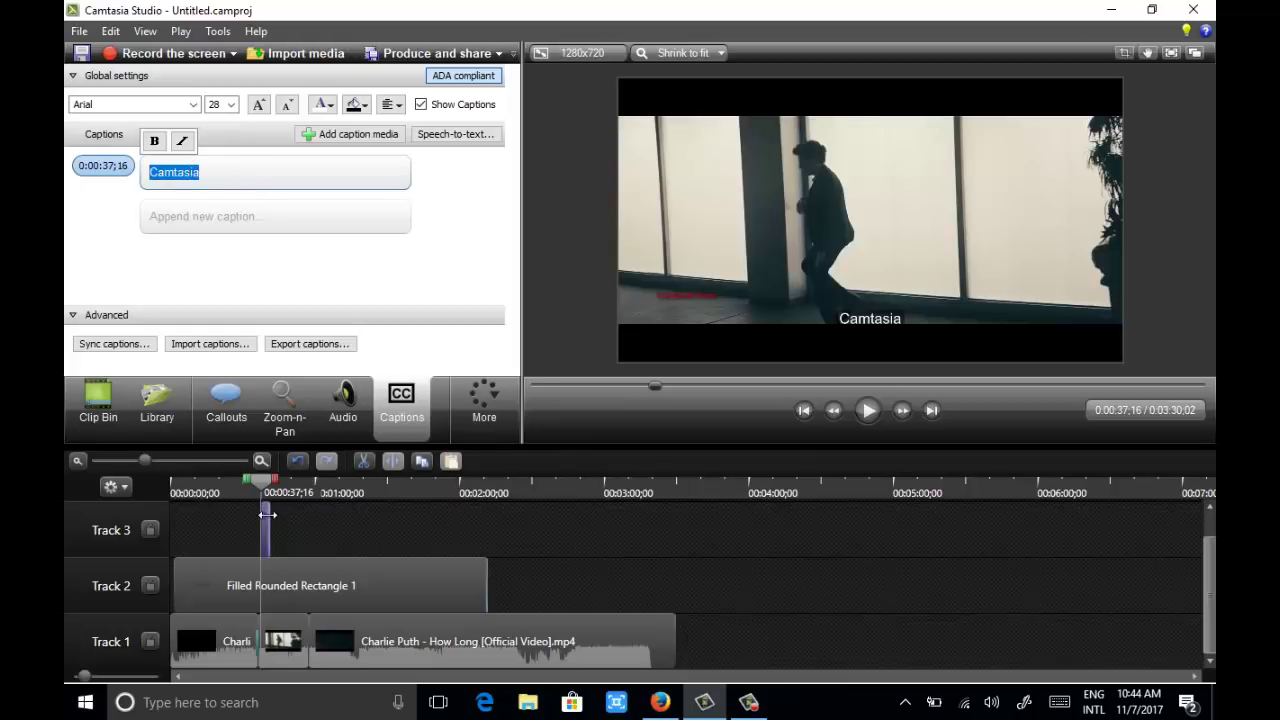
drag(267, 514, 180, 525)
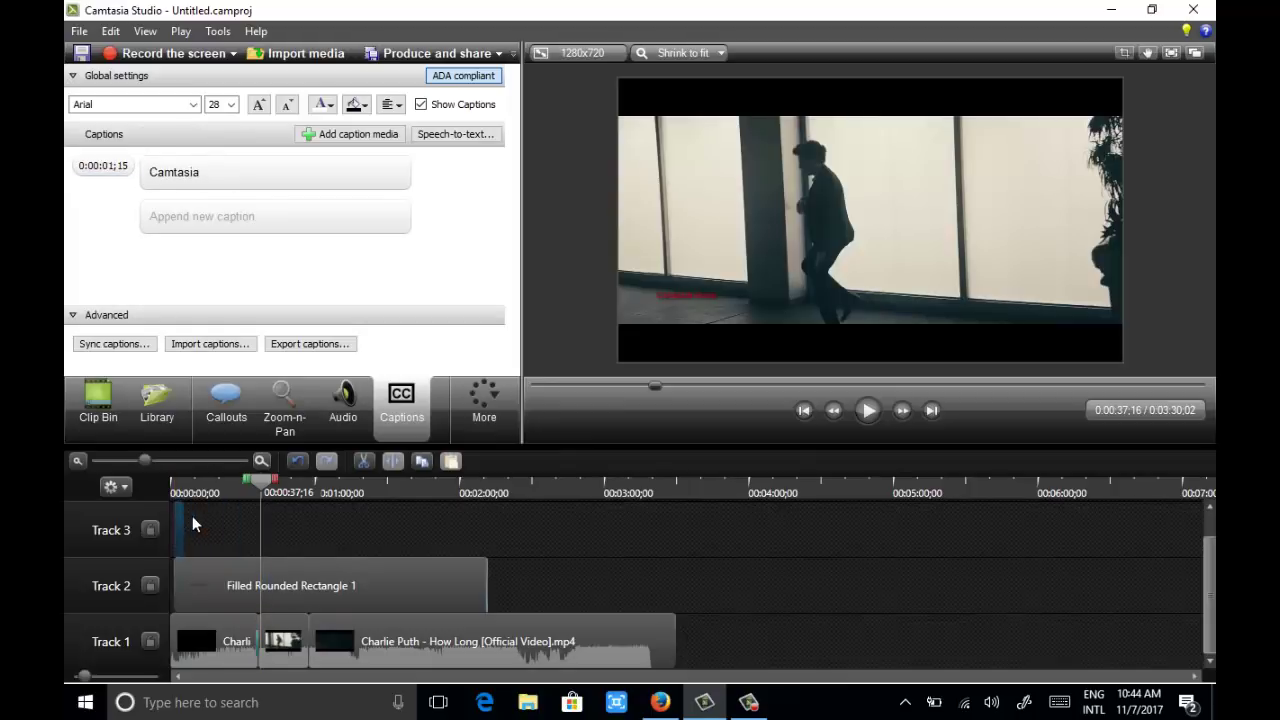
drag(251, 486, 165, 488)
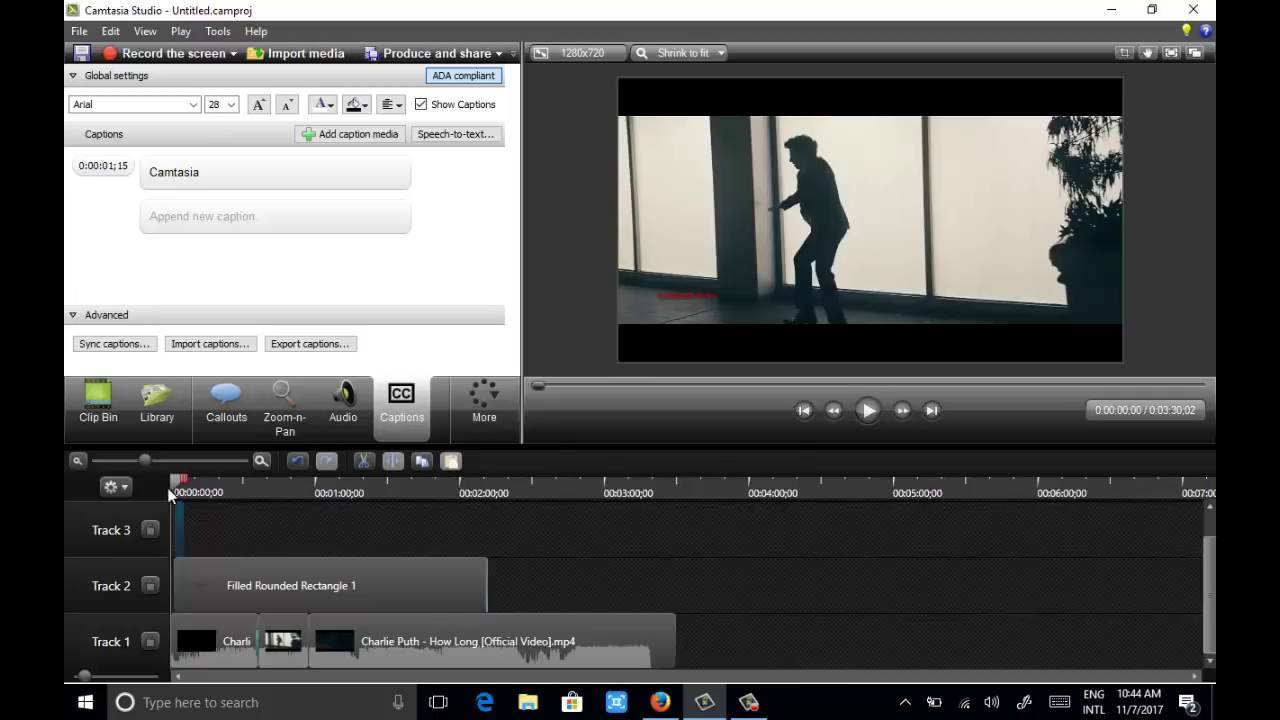
click(177, 512)
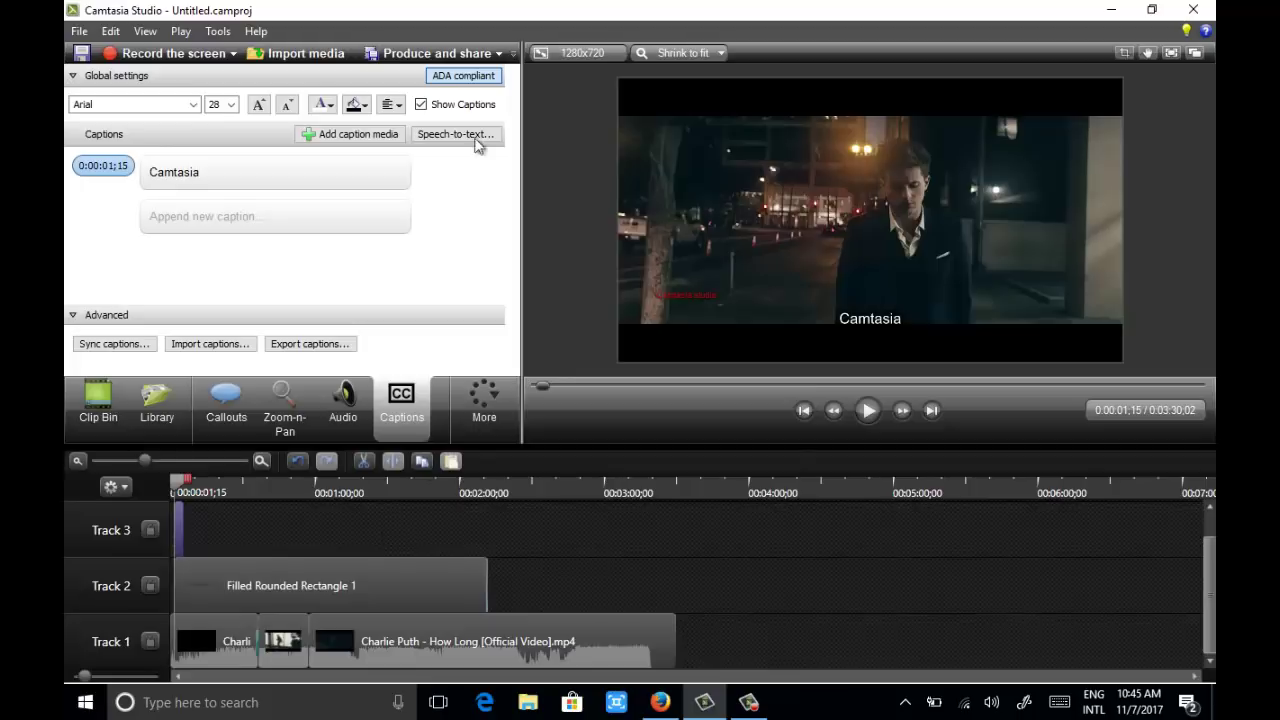
Step: Start producing the video with the "MP4 only (up to 720p)" preset
click(492, 54)
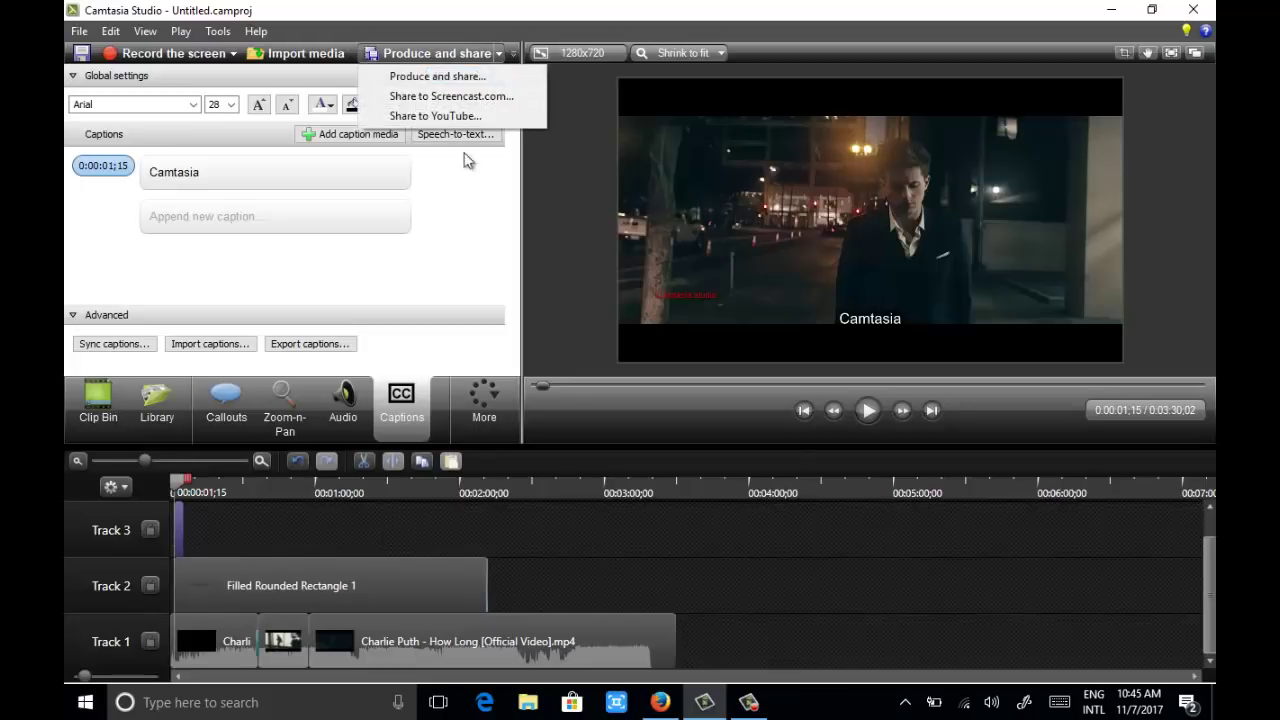
click(450, 80)
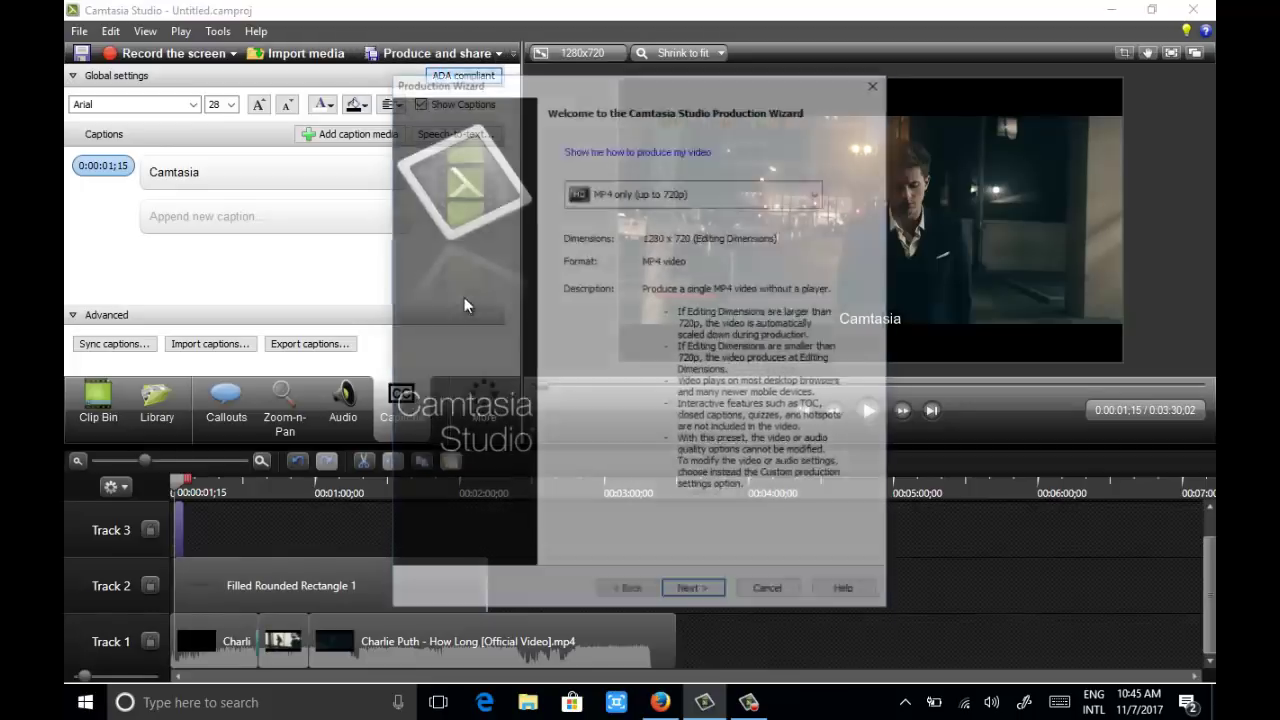
click(708, 203)
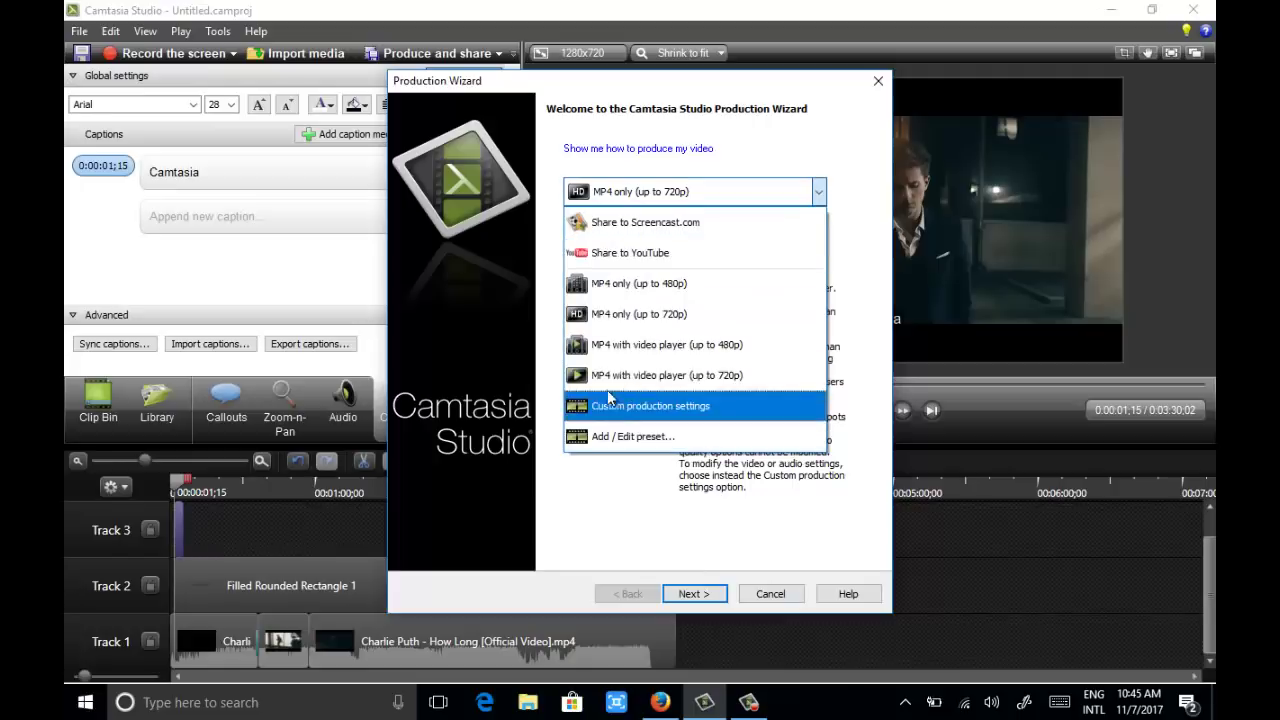
click(621, 316)
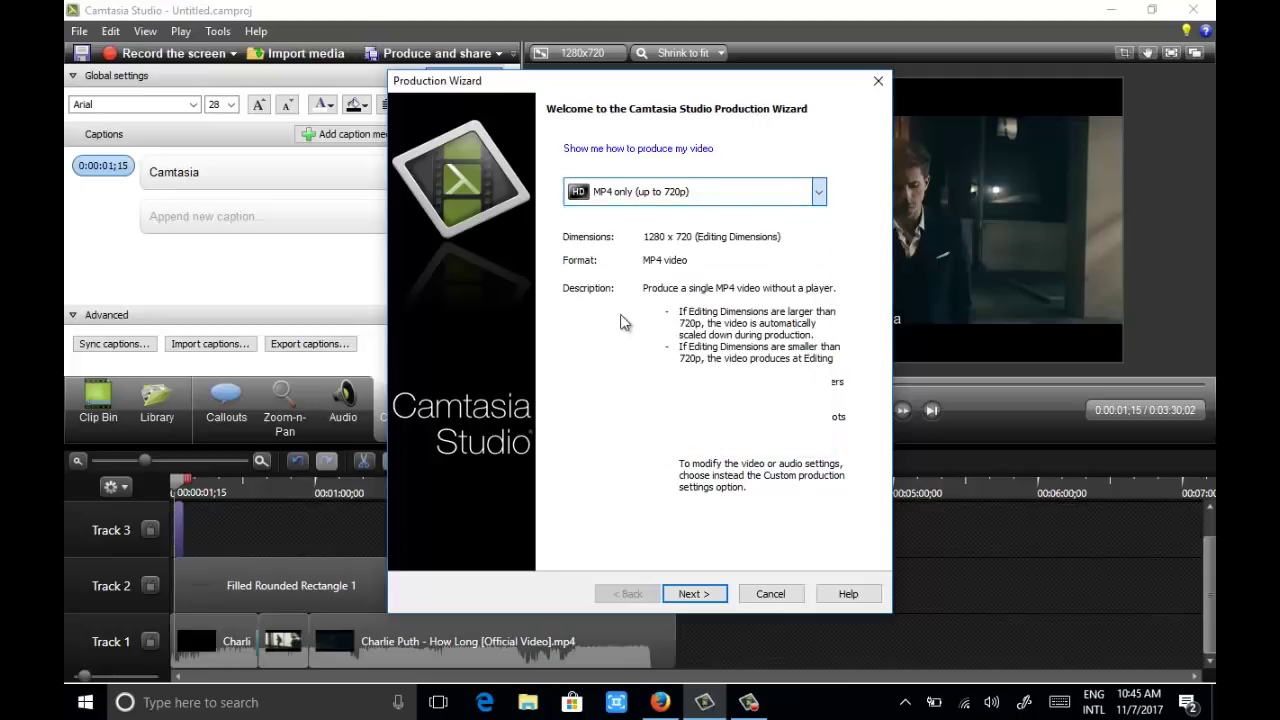
Step: Accept the unsupported-features notice, name the production "Camta" in D:\Video_Learning Maker\, and start rendering
click(694, 594)
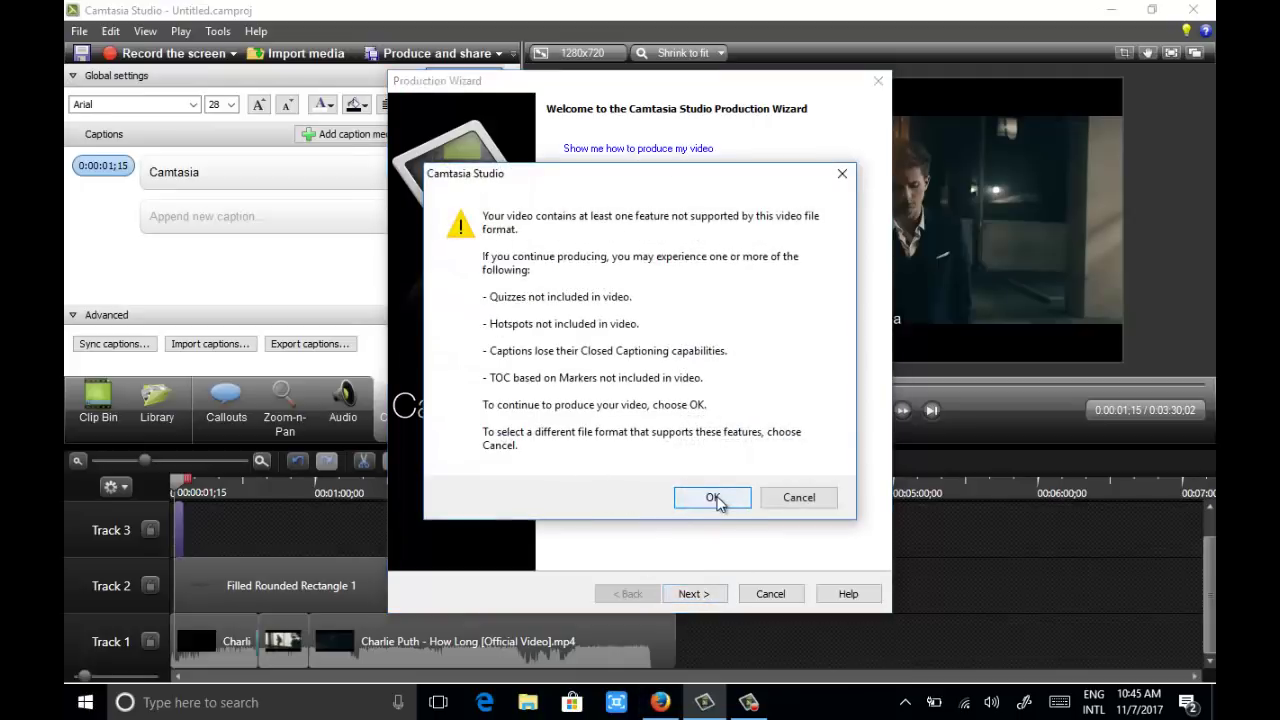
click(713, 497)
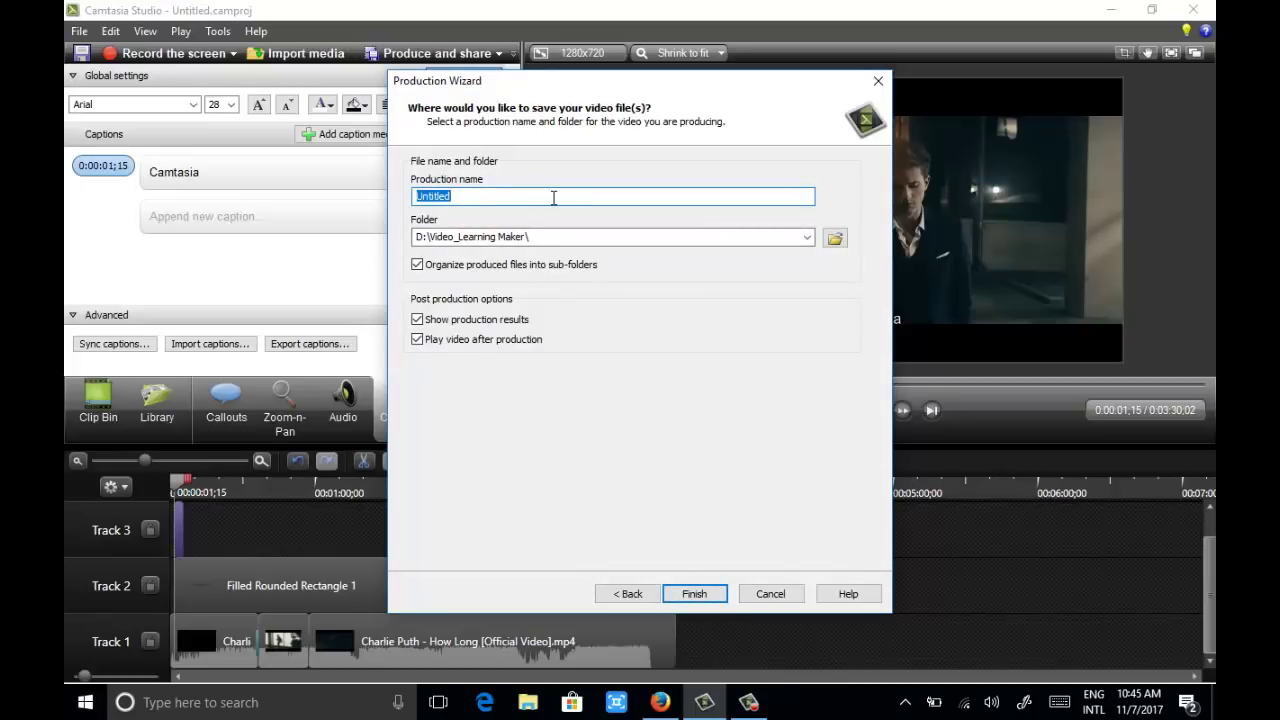
text(Camta)
click(694, 594)
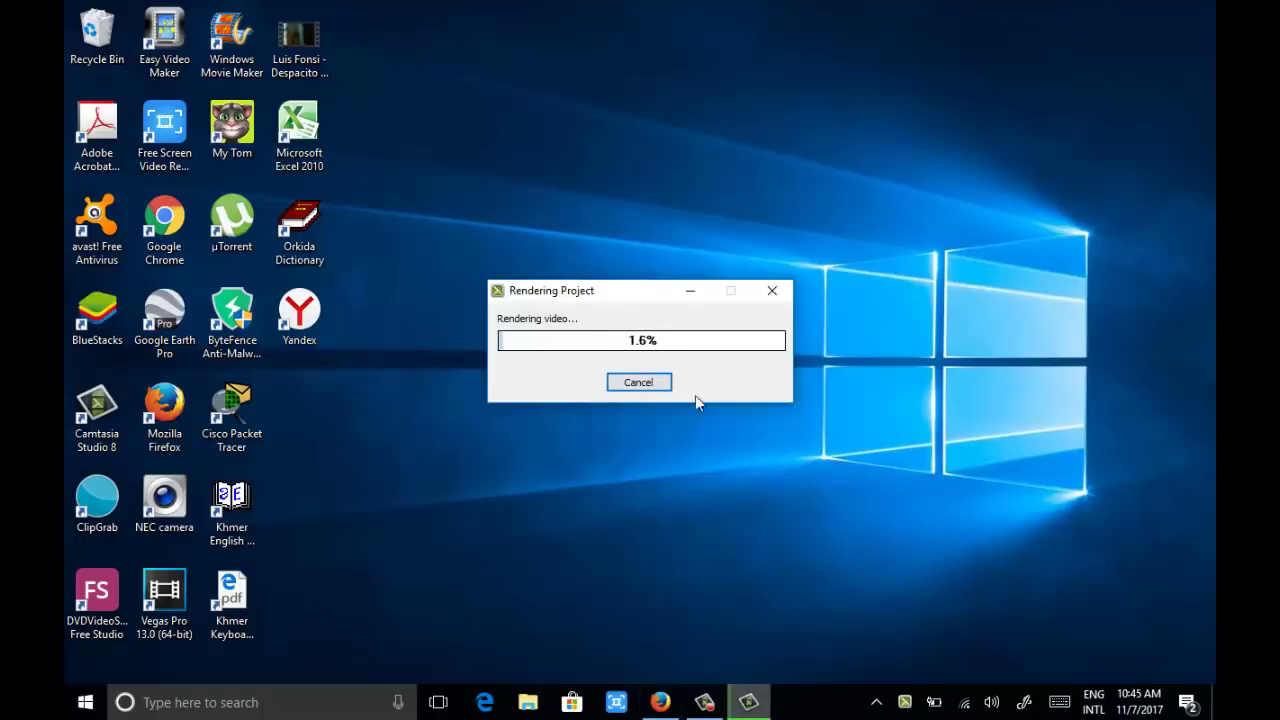
Step: Switch to File Explorer and open the Video_Learning Maker folder on Local Disk (D:)
click(531, 712)
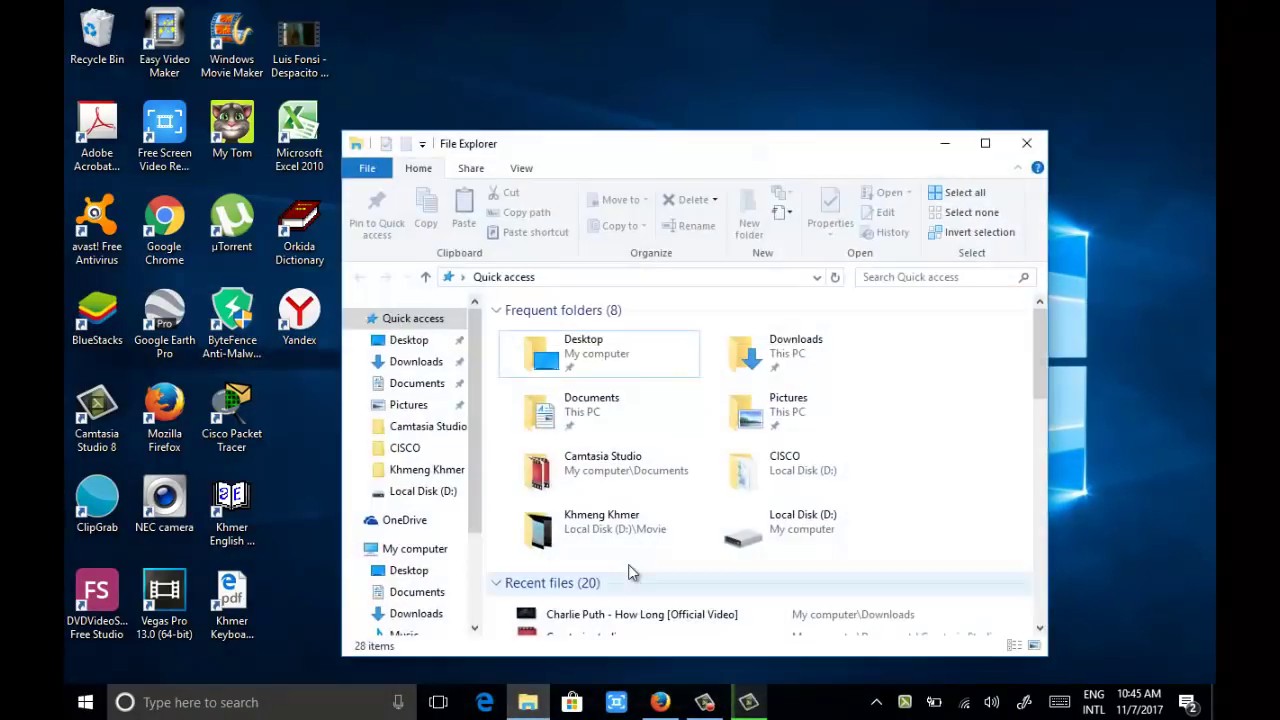
click(420, 491)
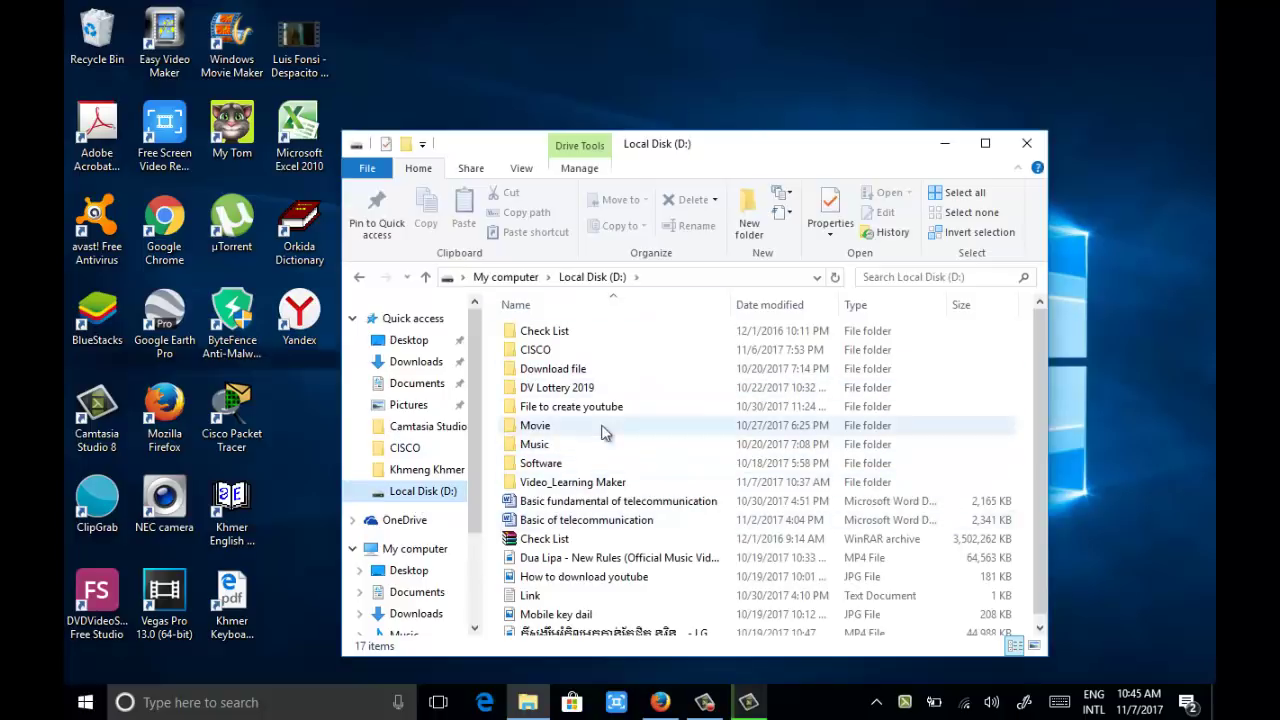
double_click(585, 406)
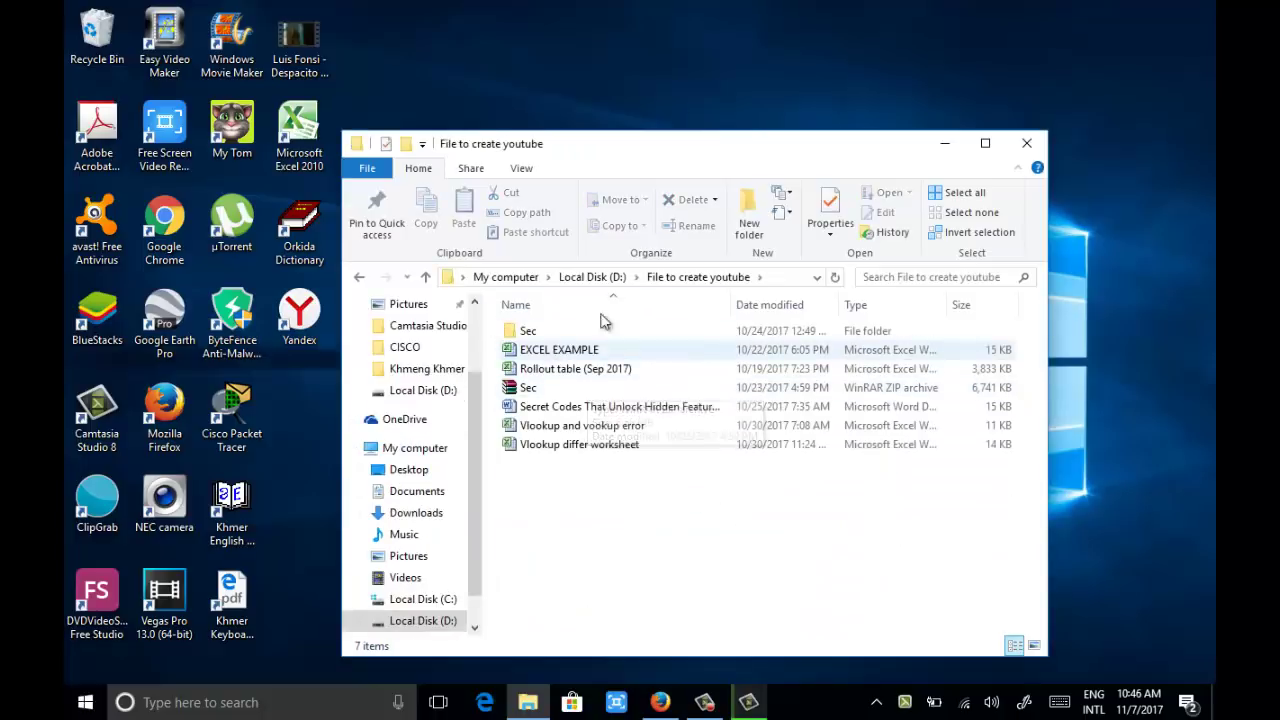
click(590, 277)
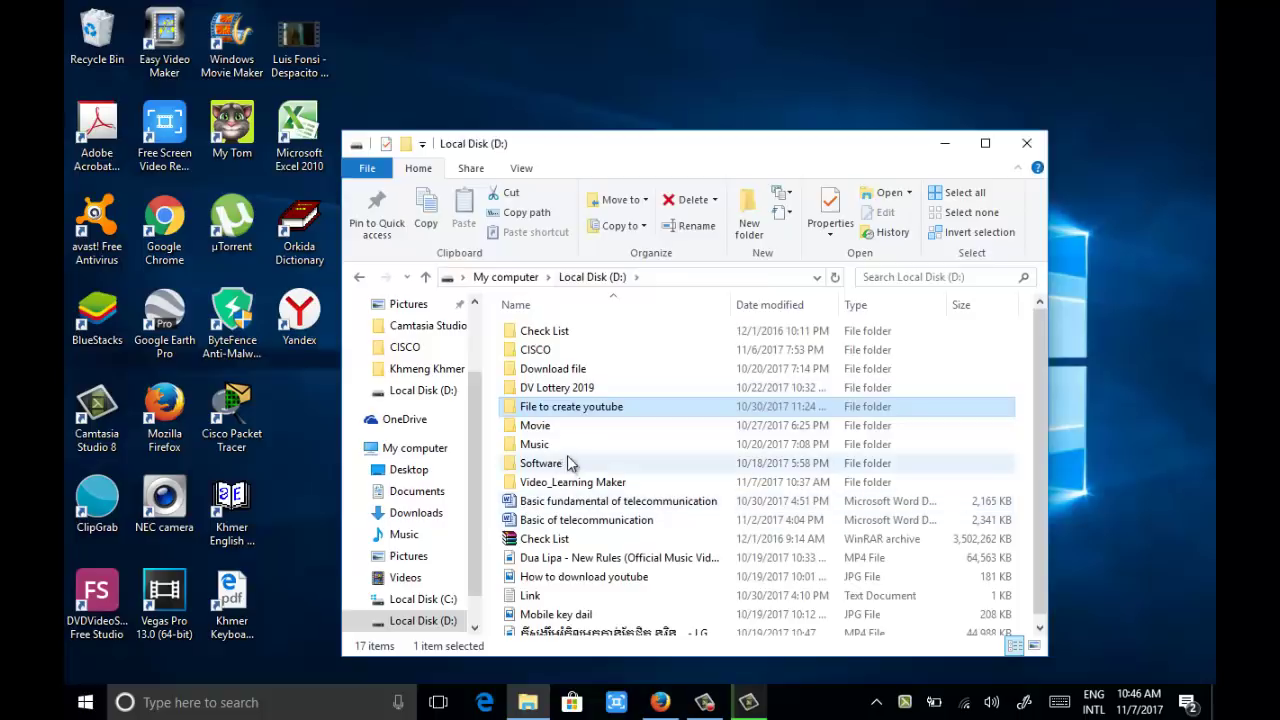
double_click(585, 482)
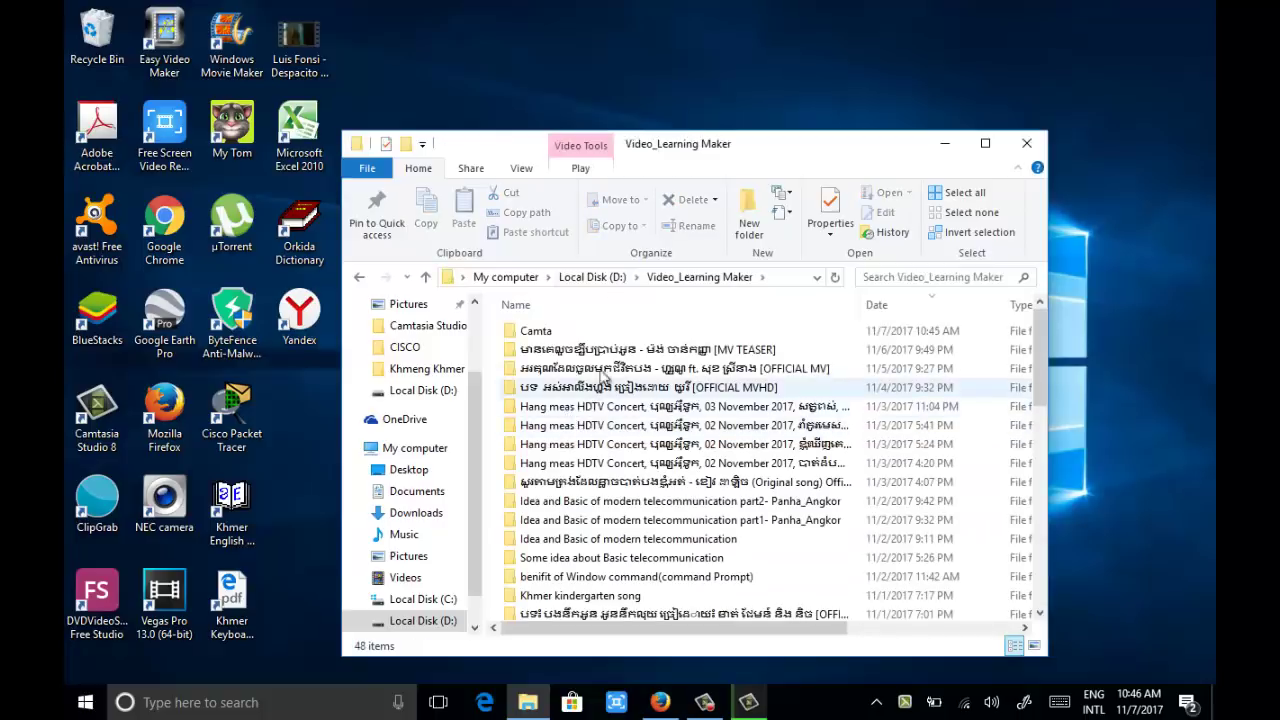
Step: Look inside the newest [MV TEASER] folder and the Camta production folder, and minimize File Explorer
double_click(605, 351)
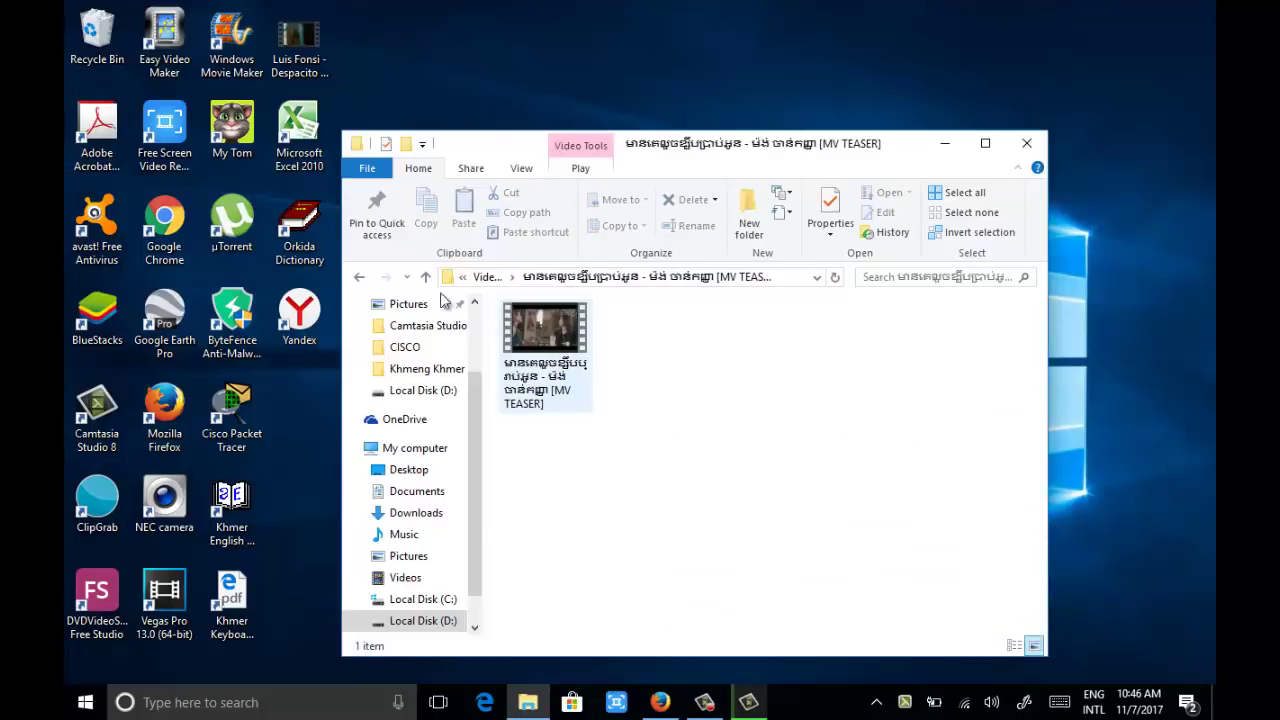
click(360, 277)
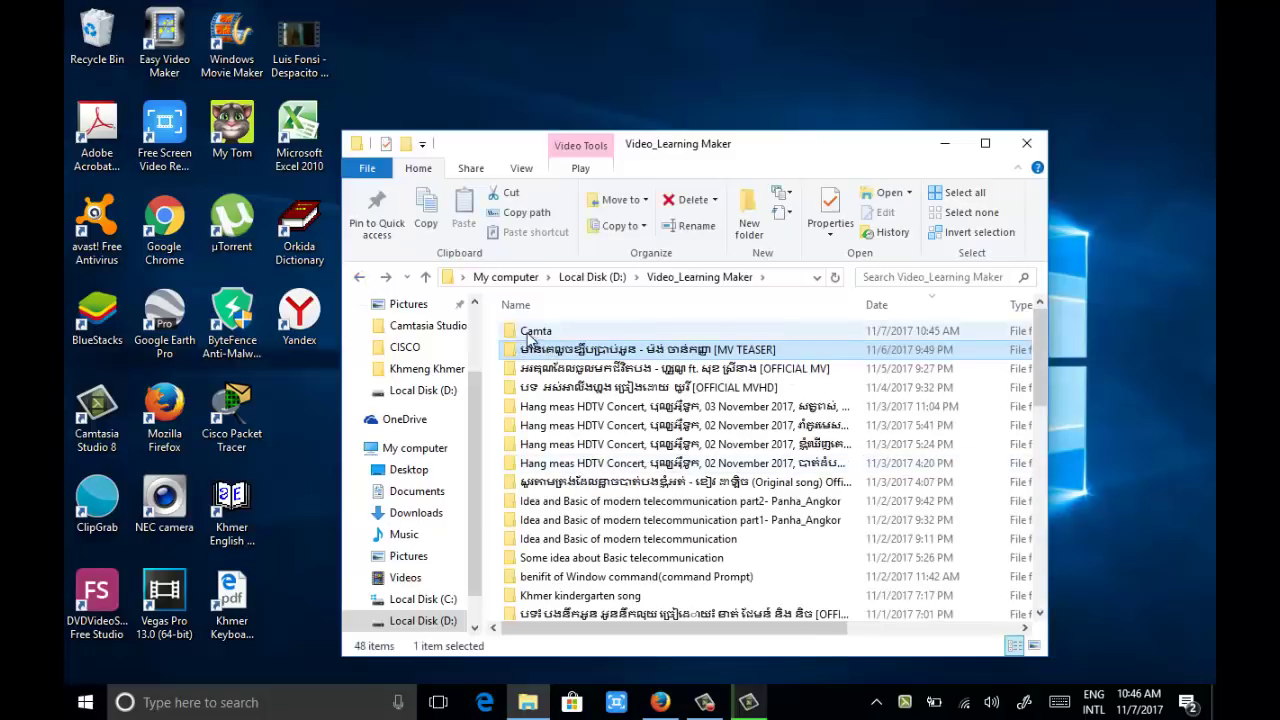
click(538, 334)
double_click(540, 338)
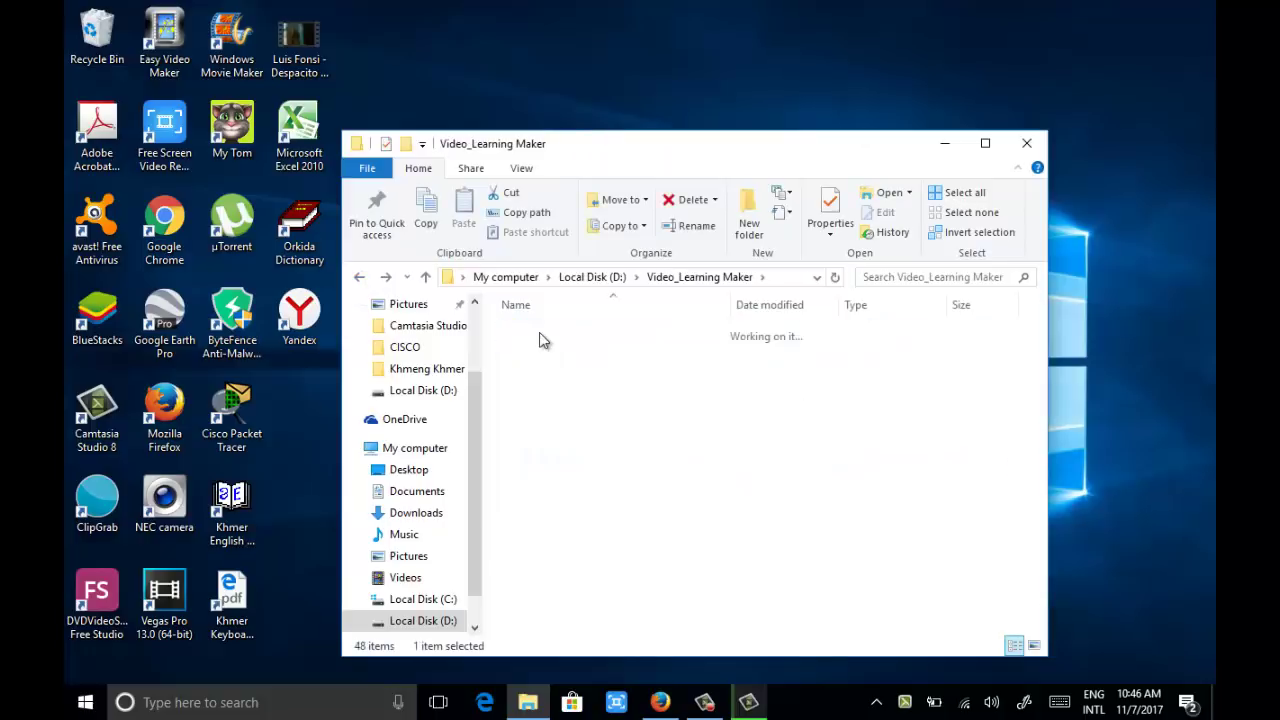
click(360, 278)
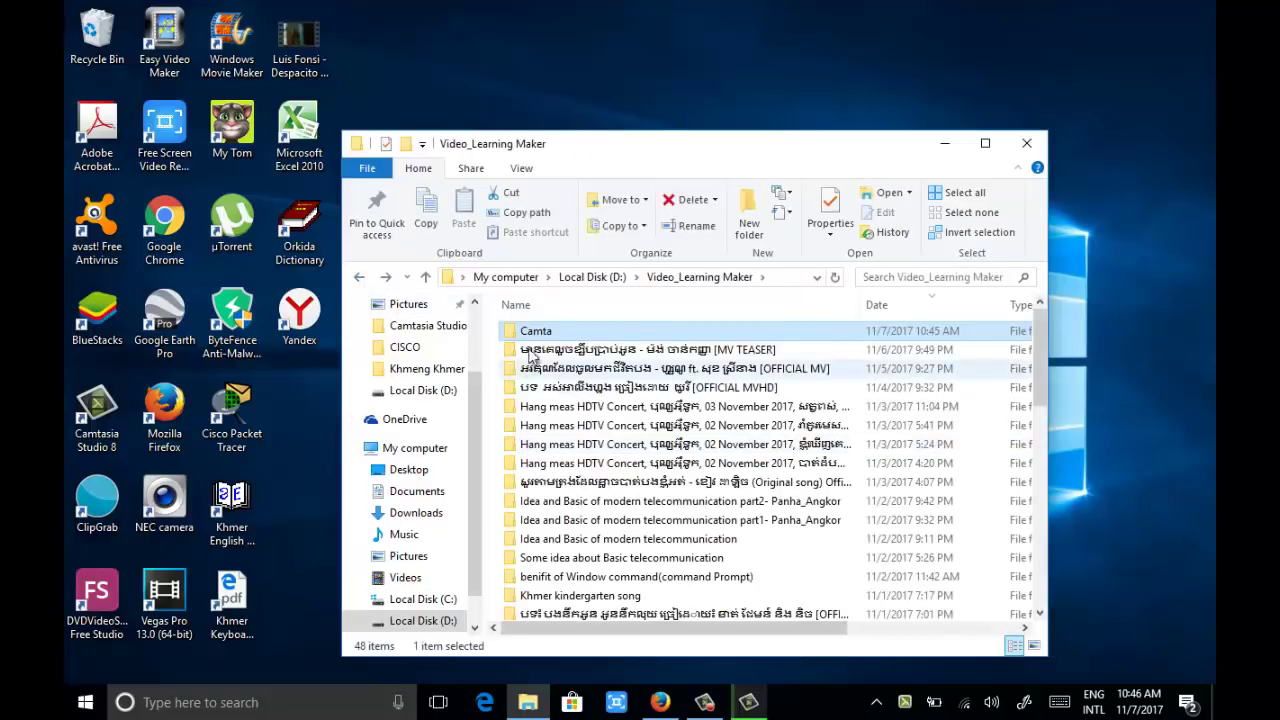
double_click(567, 349)
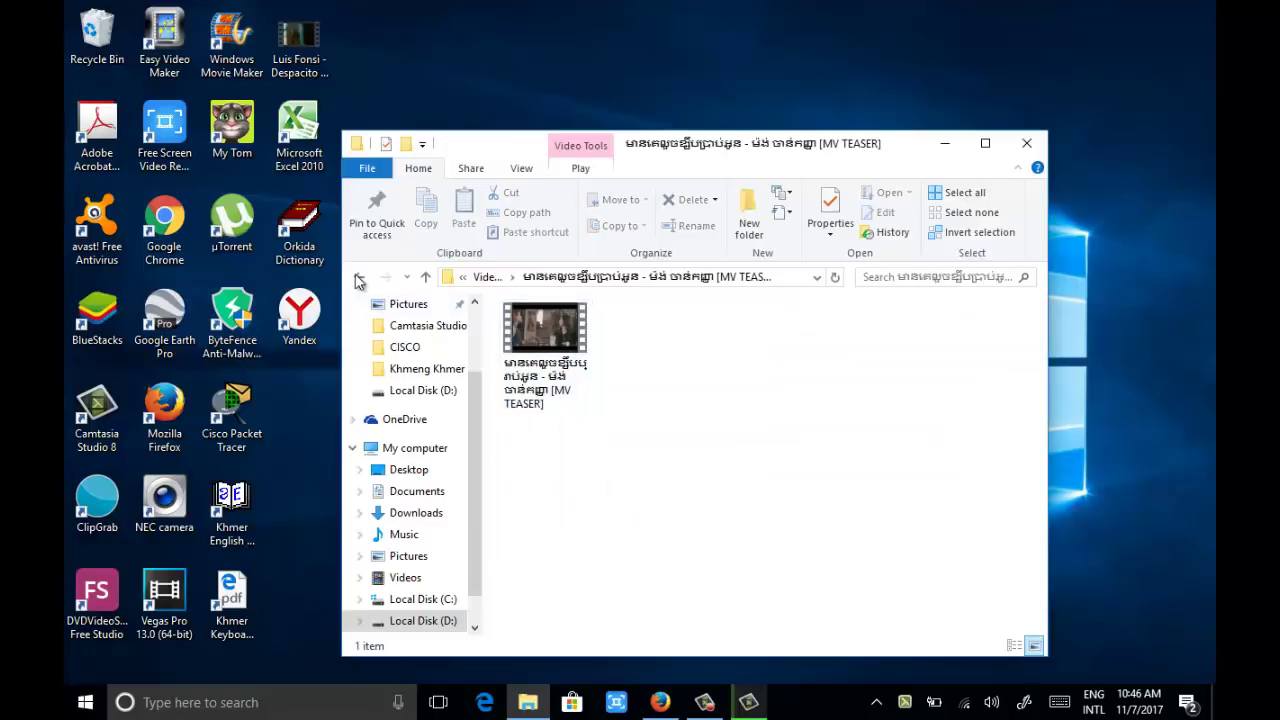
click(360, 278)
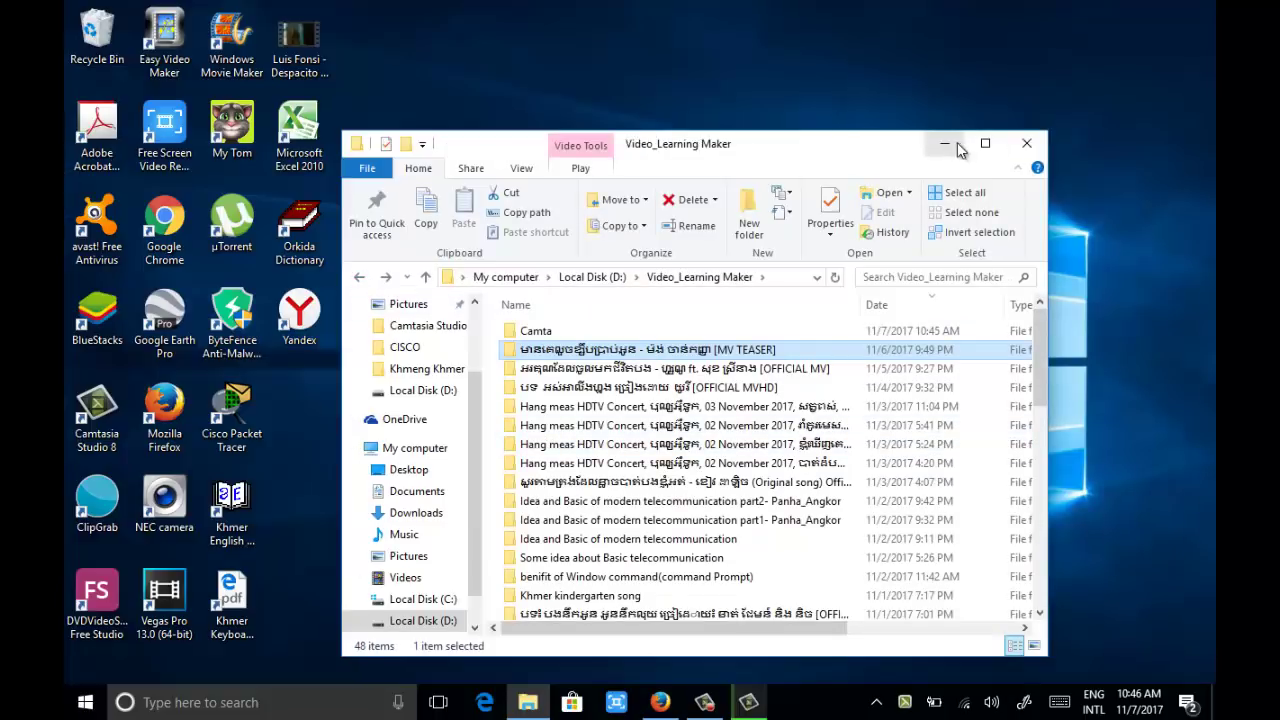
click(945, 143)
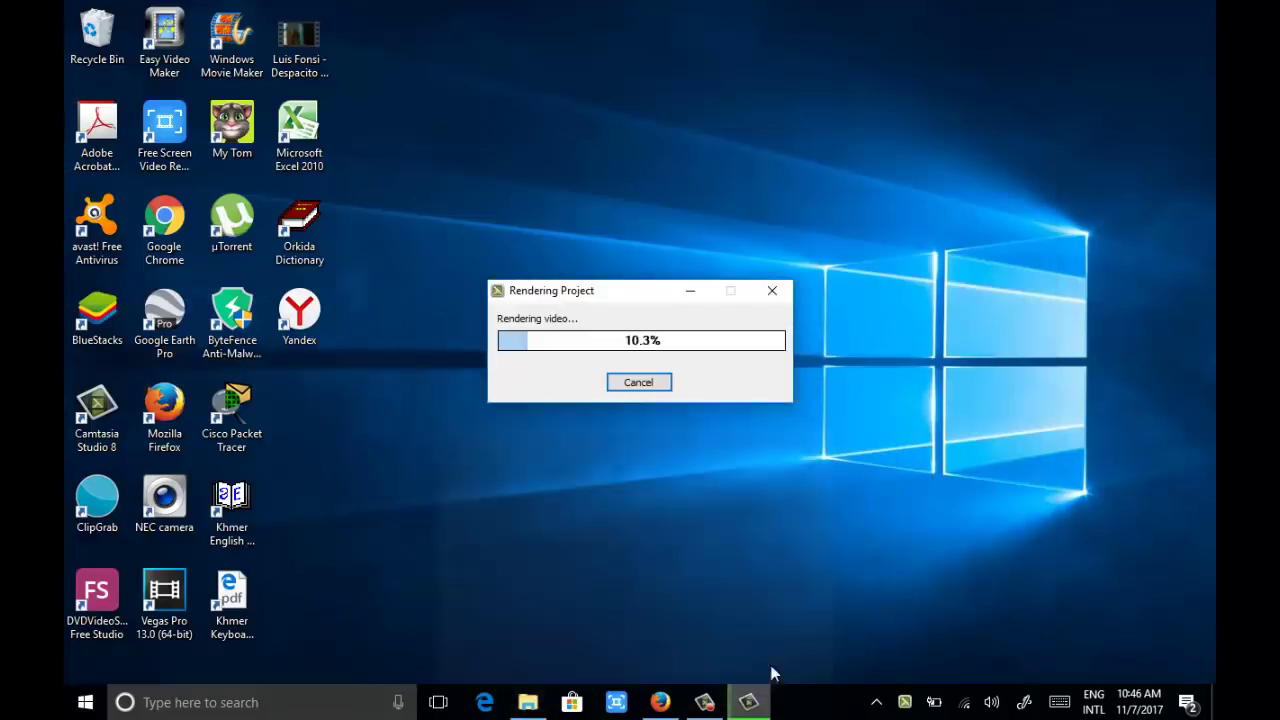
Step: Bring up the Camtasia Recorder window and move it closer to the Rendering Project dialog
click(702, 708)
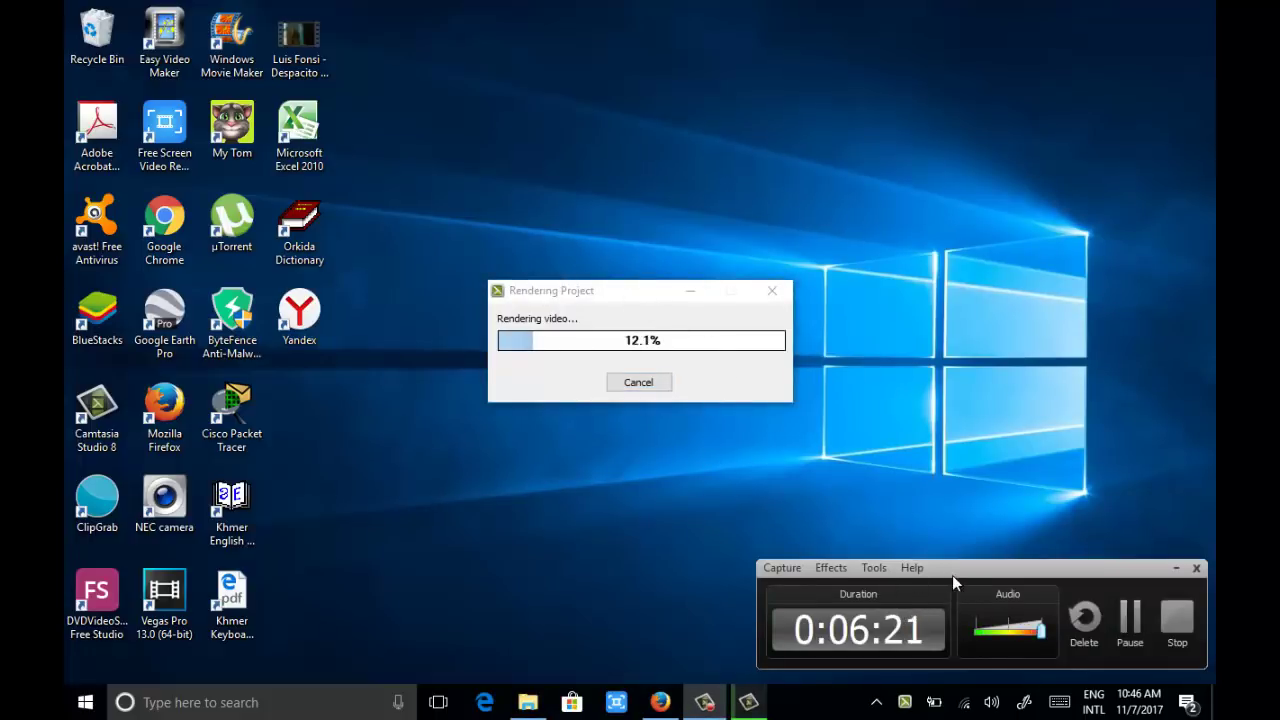
drag(978, 578, 904, 555)
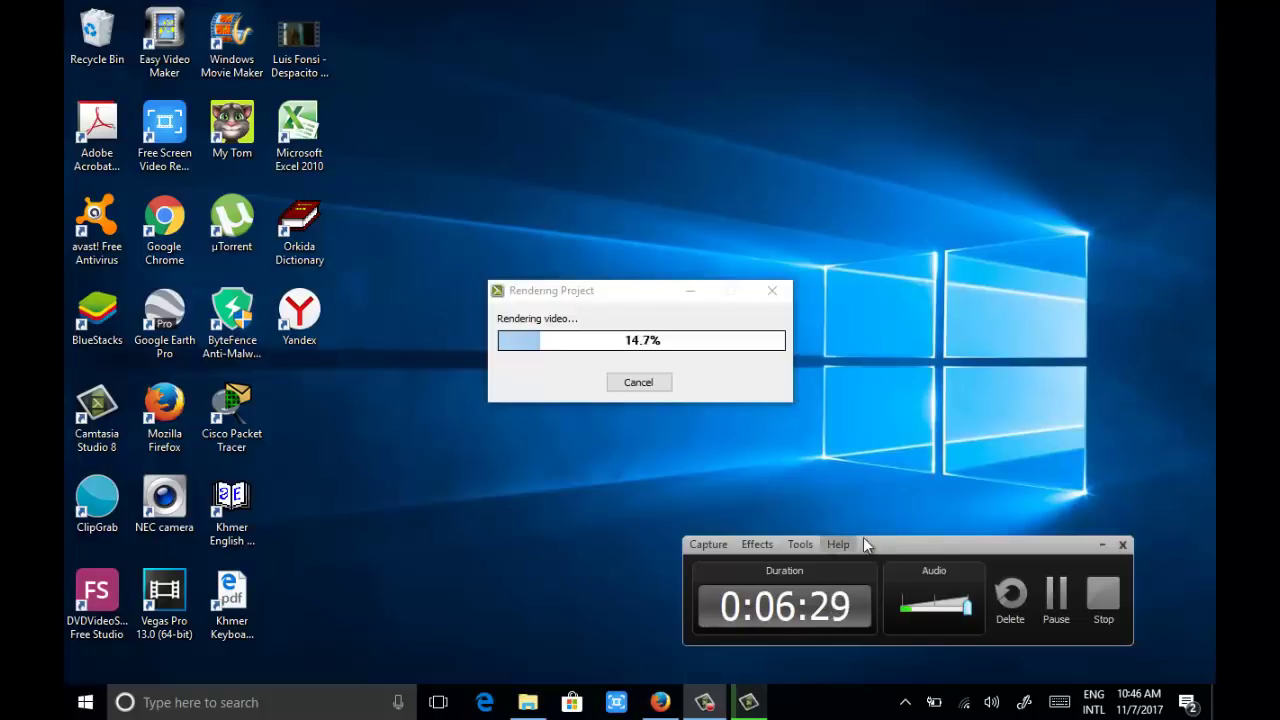
drag(897, 544, 844, 523)
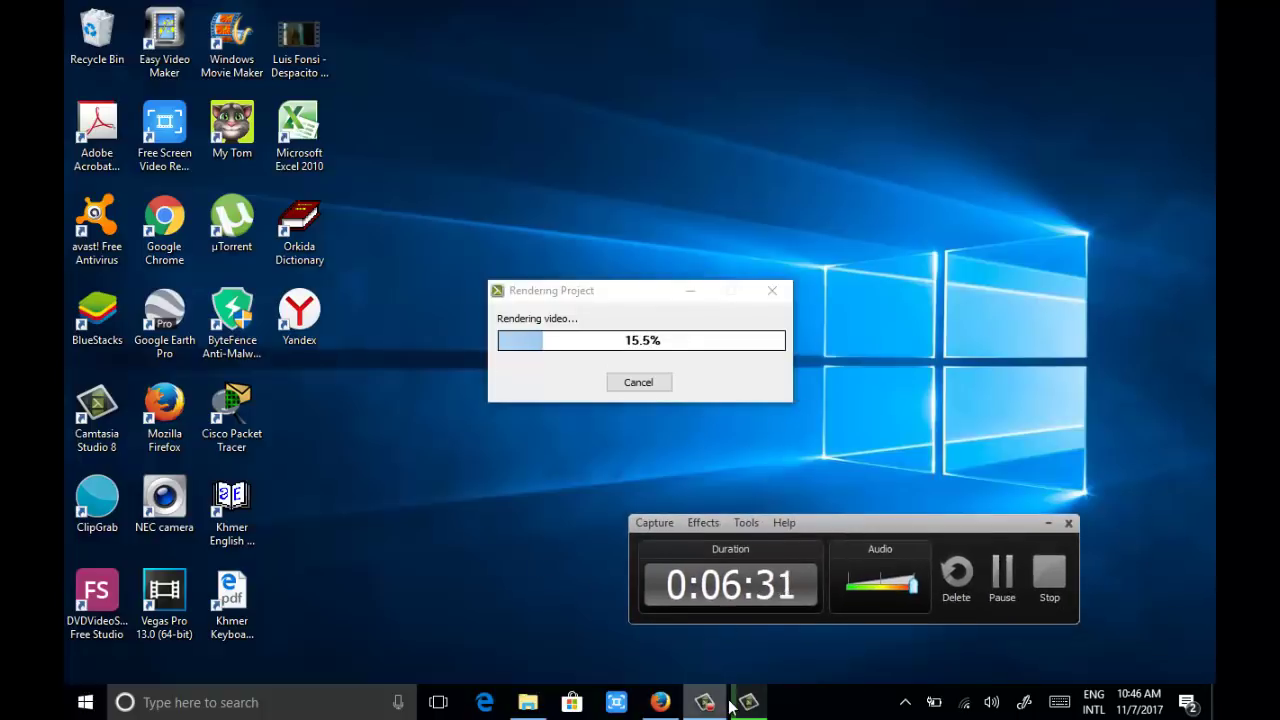